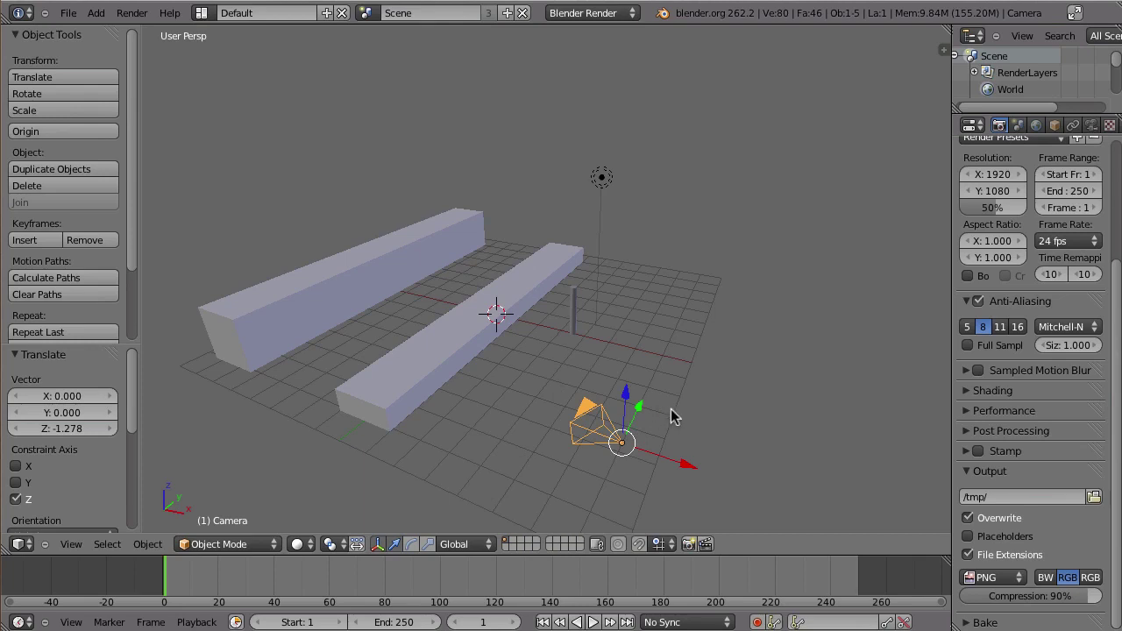
Rotate the camera about the Z axis and slide it along Y
{"action": "middle_click_drag", "start_coordinate": [715, 406], "coordinate": [660, 445]}
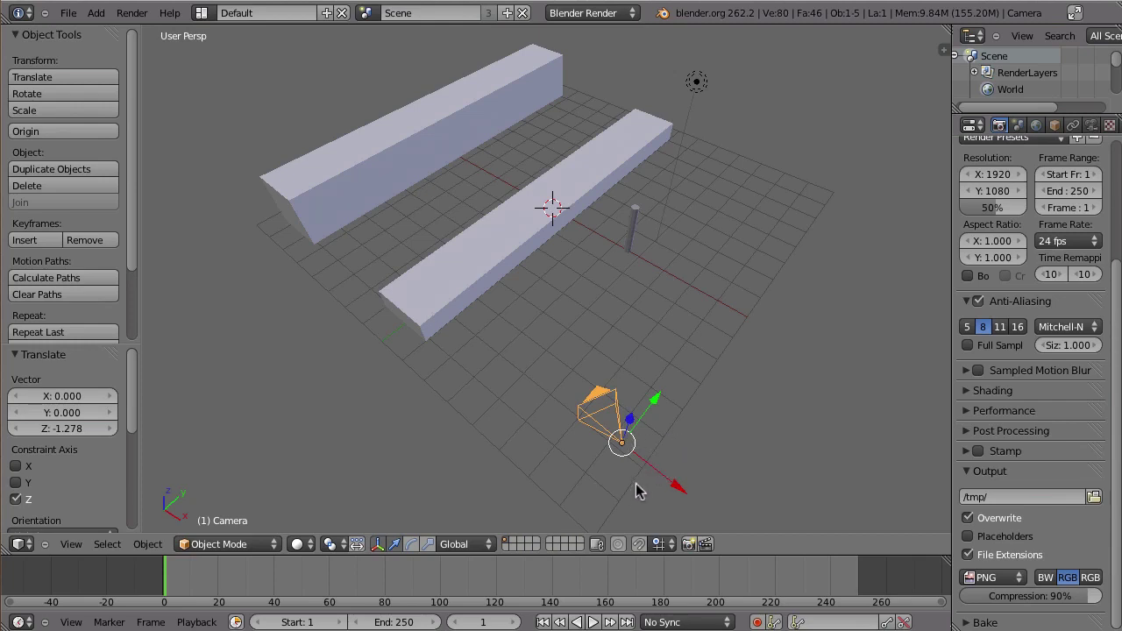
{"action": "key", "text": "r"}
{"action": "key", "text": "z"}
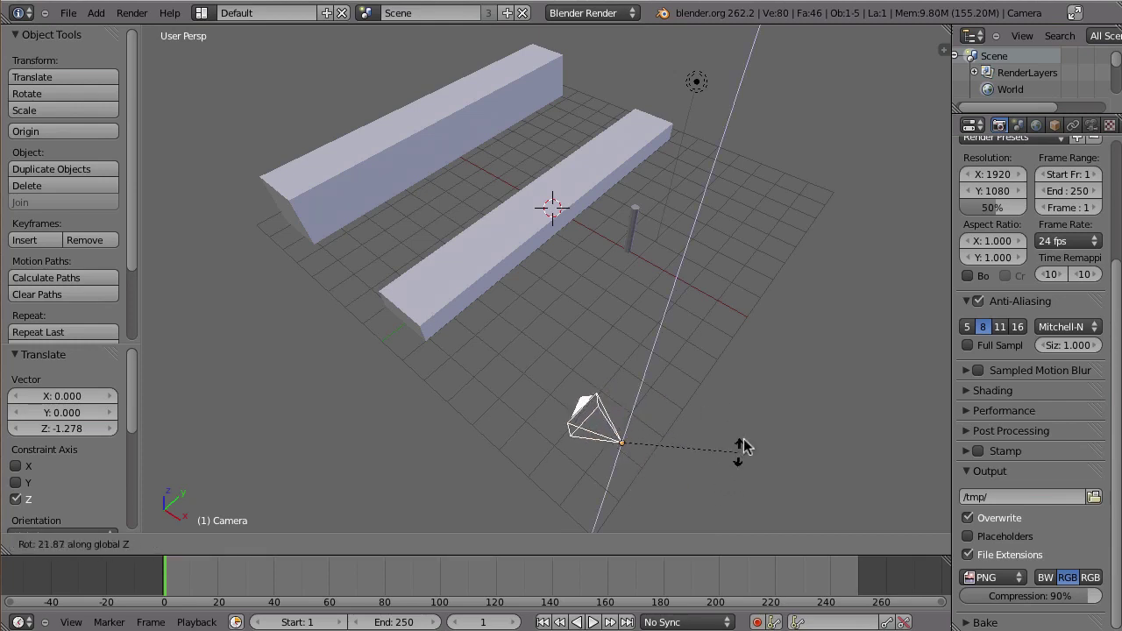
{"action": "left_click", "coordinate": [720, 392]}
{"action": "middle_click_drag", "start_coordinate": [691, 413], "coordinate": [678, 416]}
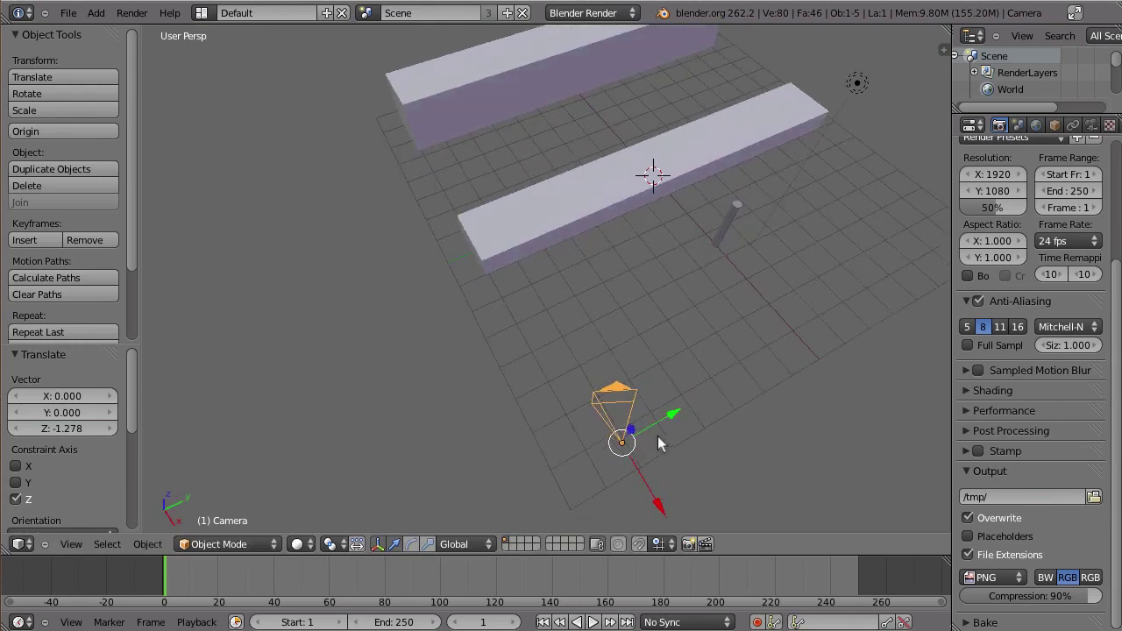
{"action": "key", "text": "g"}
{"action": "key", "text": "y"}
{"action": "left_click", "coordinate": [784, 381]}
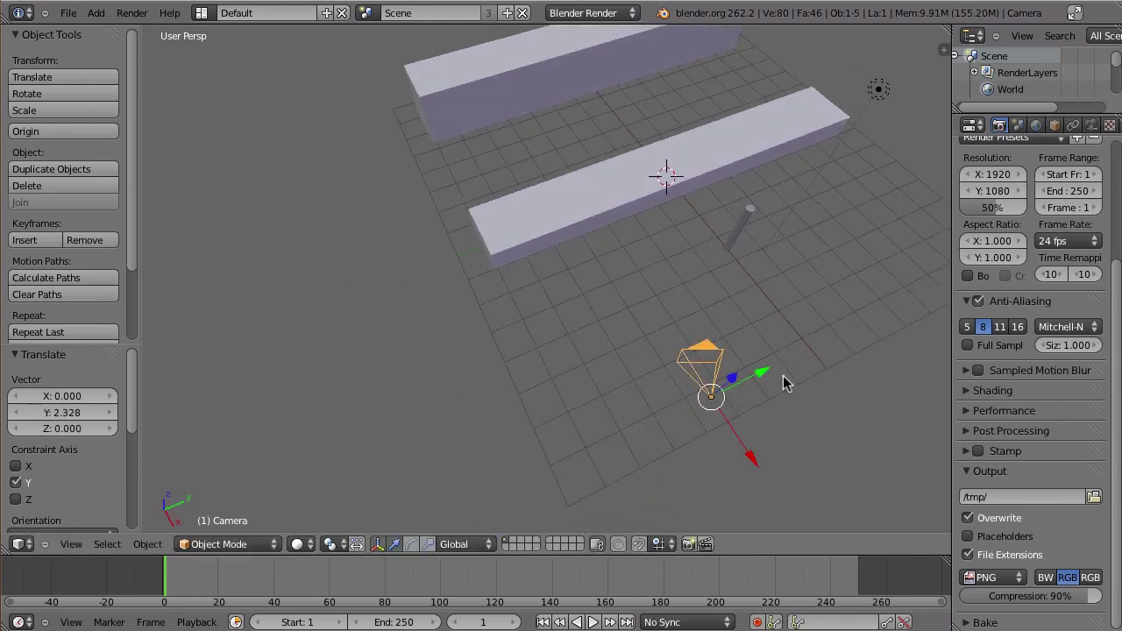
Tilt the camera by about -18° and switch the viewport to wireframe shading
{"action": "key", "text": "t"}
{"action": "key", "text": "r"}
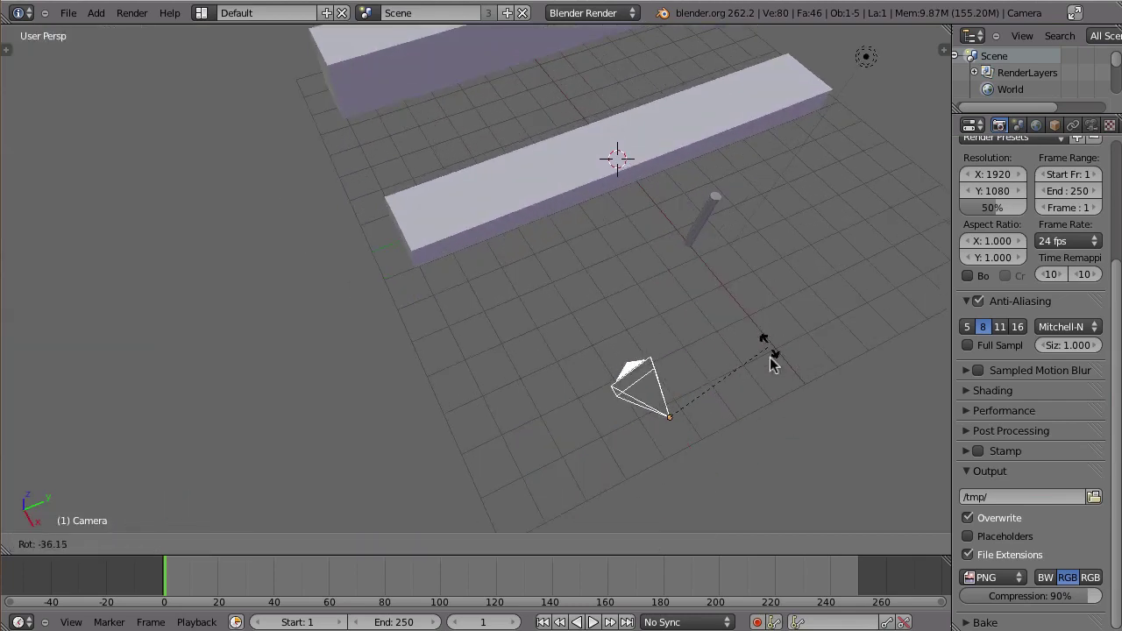
{"action": "left_click", "coordinate": [761, 391]}
{"action": "key", "text": "z"}
{"action": "key", "text": "t"}
{"action": "mouse_move", "coordinate": [758, 395]}
{"action": "middle_mouse_down"}
{"action": "mouse_move", "coordinate": [812, 343]}
{"action": "mouse_move", "coordinate": [754, 396]}
{"action": "middle_mouse_up"}
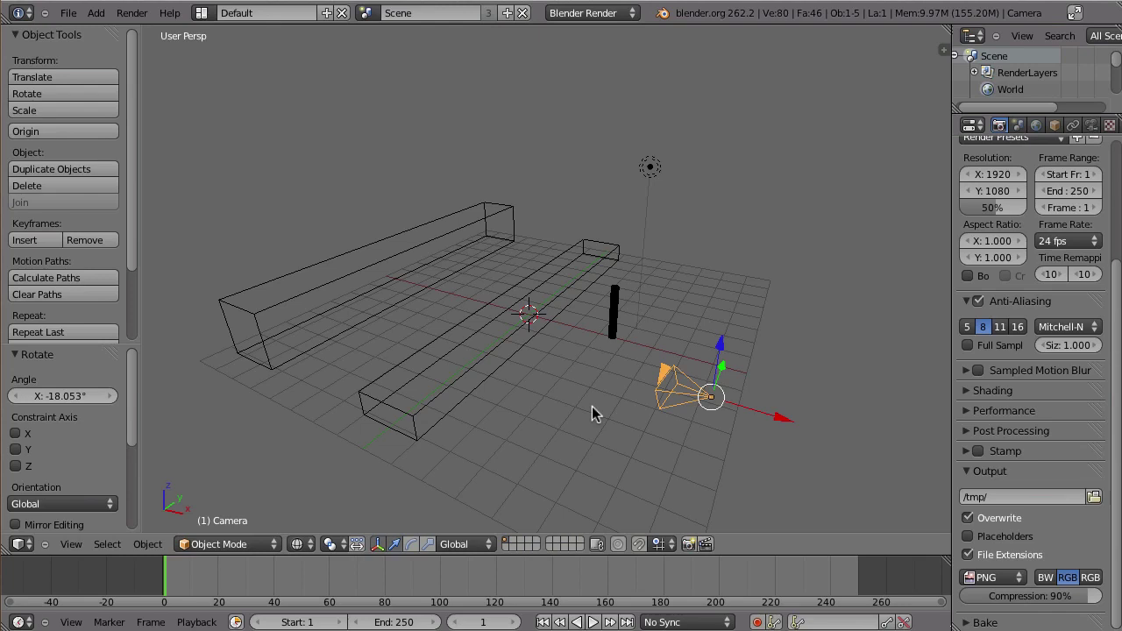
From the camera view in solid shading, add a plane and scale it up to 8.2
{"action": "key", "text": "KP_0"}
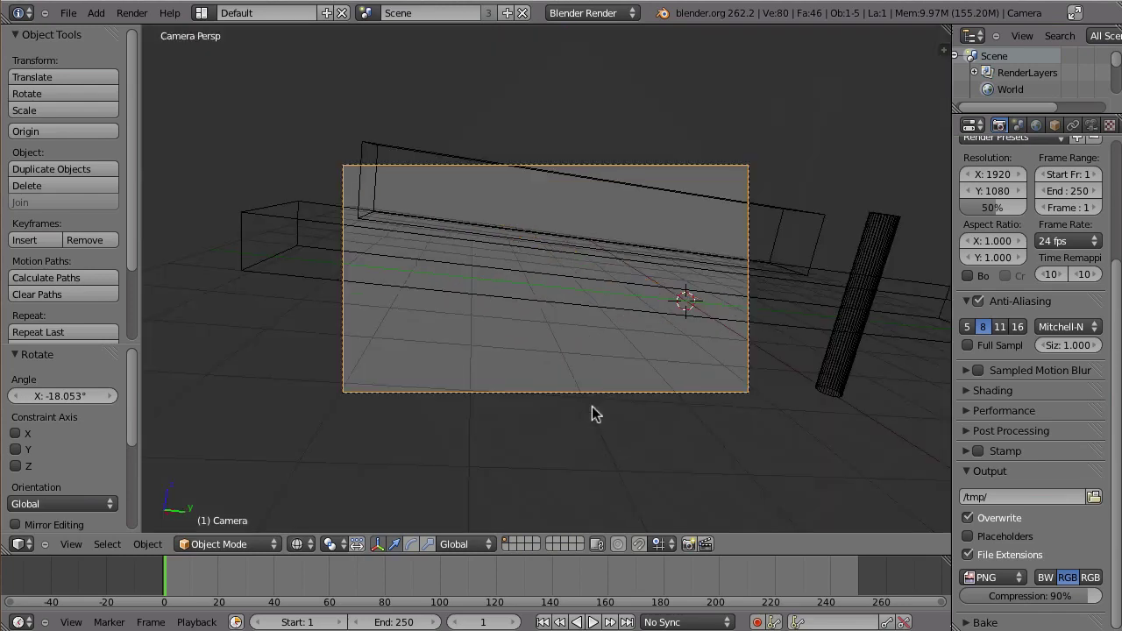
{"action": "key", "text": "z"}
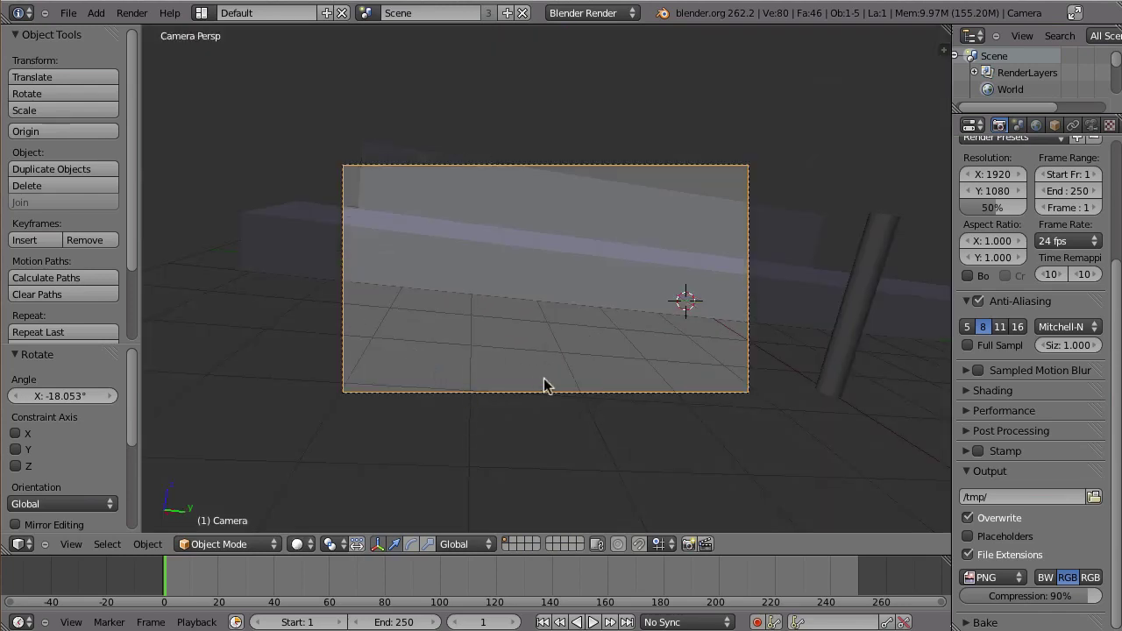
{"action": "key", "text": "shift+a"}
{"action": "left_click", "coordinate": [614, 383]}
{"action": "key", "text": "s"}
{"action": "left_click", "coordinate": [855, 451]}
{"action": "key", "text": "s"}
{"action": "left_click", "coordinate": [793, 389]}
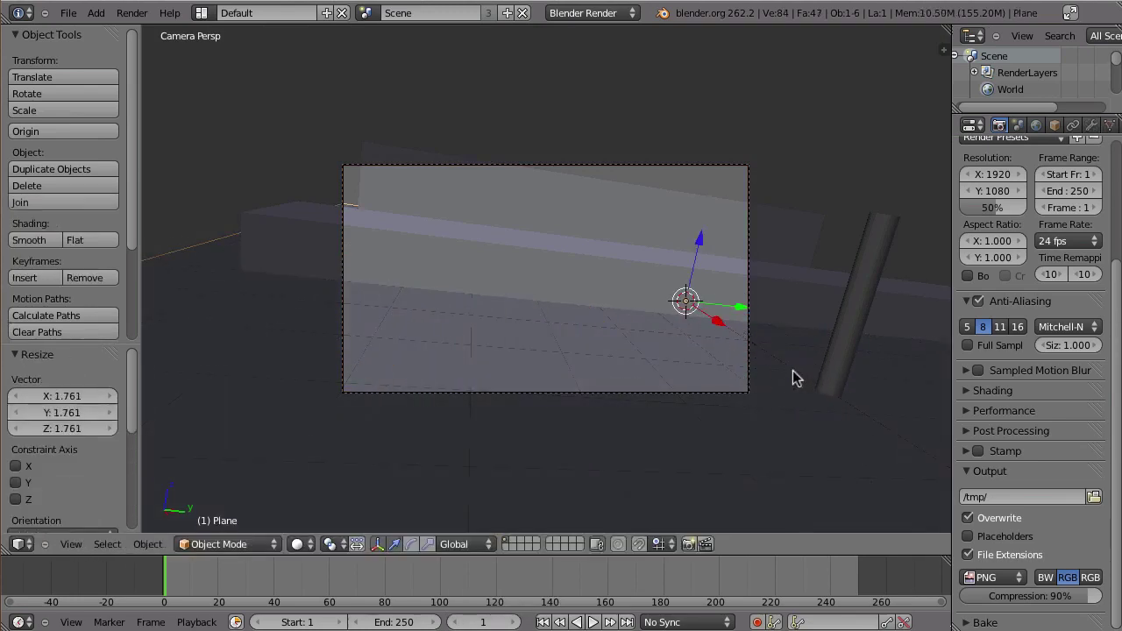
Subdivide the plane twice in edit mode to form a finer grid
{"action": "key", "text": "Tab"}
{"action": "key", "text": "w"}
{"action": "left_click", "coordinate": [568, 363]}
{"action": "key", "text": "w"}
{"action": "left_click", "coordinate": [568, 363]}
{"action": "key", "text": "Tab"}
Enable Wire and All Edges display so the floor's full grid shows
{"action": "left_click", "coordinate": [1055, 125]}
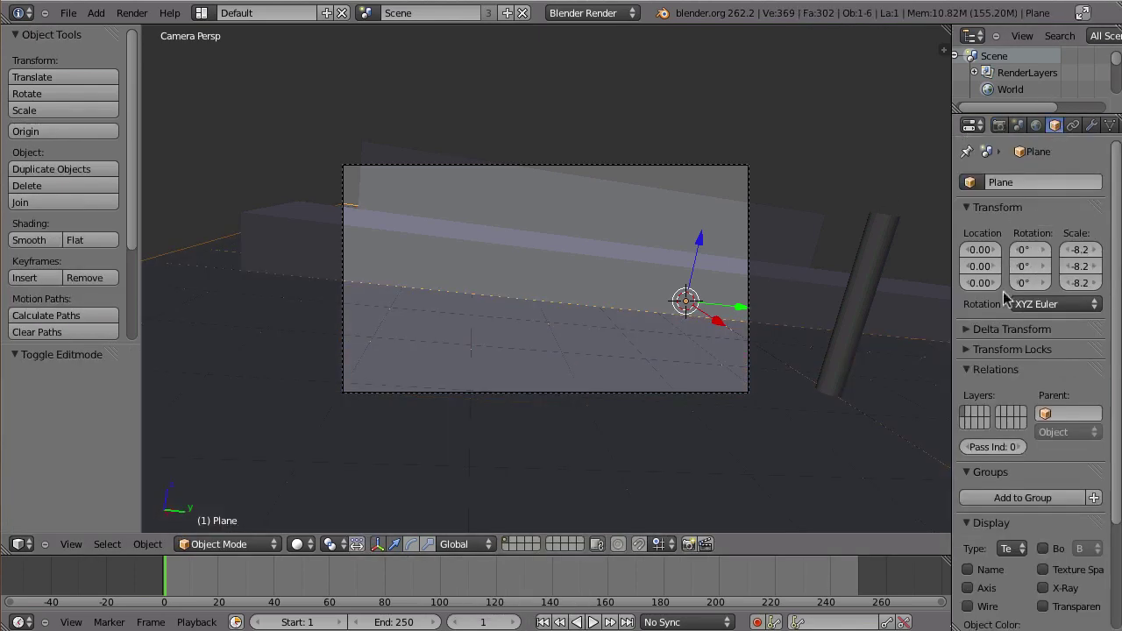
{"action": "left_click", "coordinate": [968, 606]}
{"action": "key", "text": "n"}
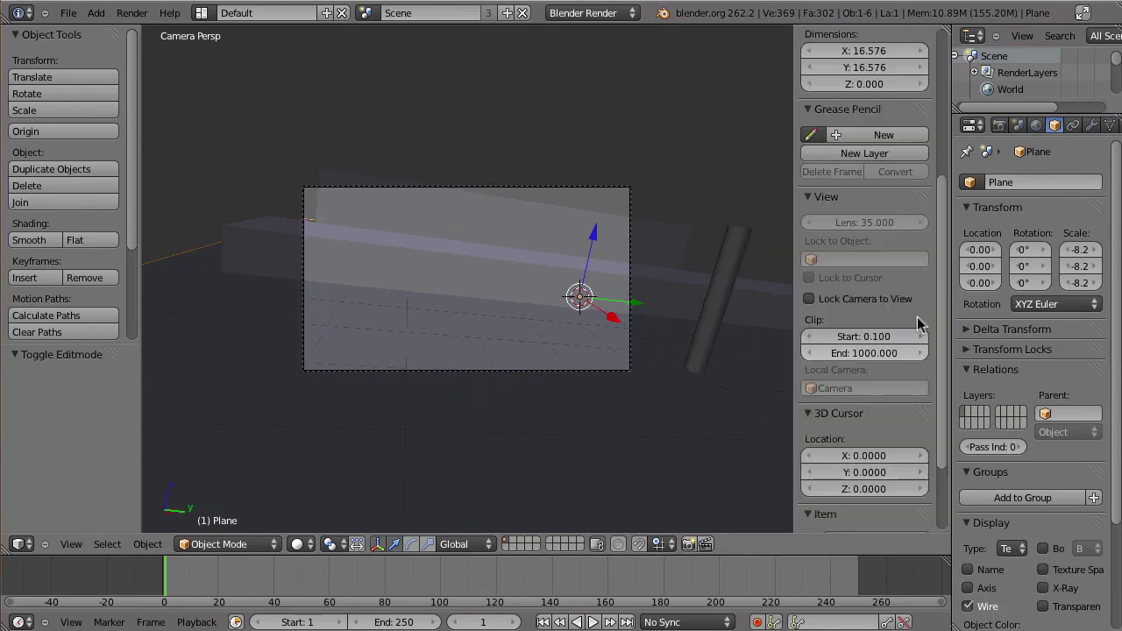
{"action": "scroll", "coordinate": [855, 399], "scroll_direction": "down", "scroll_amount": 3}
{"action": "left_click", "coordinate": [833, 462]}
{"action": "scroll", "coordinate": [844, 351], "scroll_direction": "down", "scroll_amount": 5}
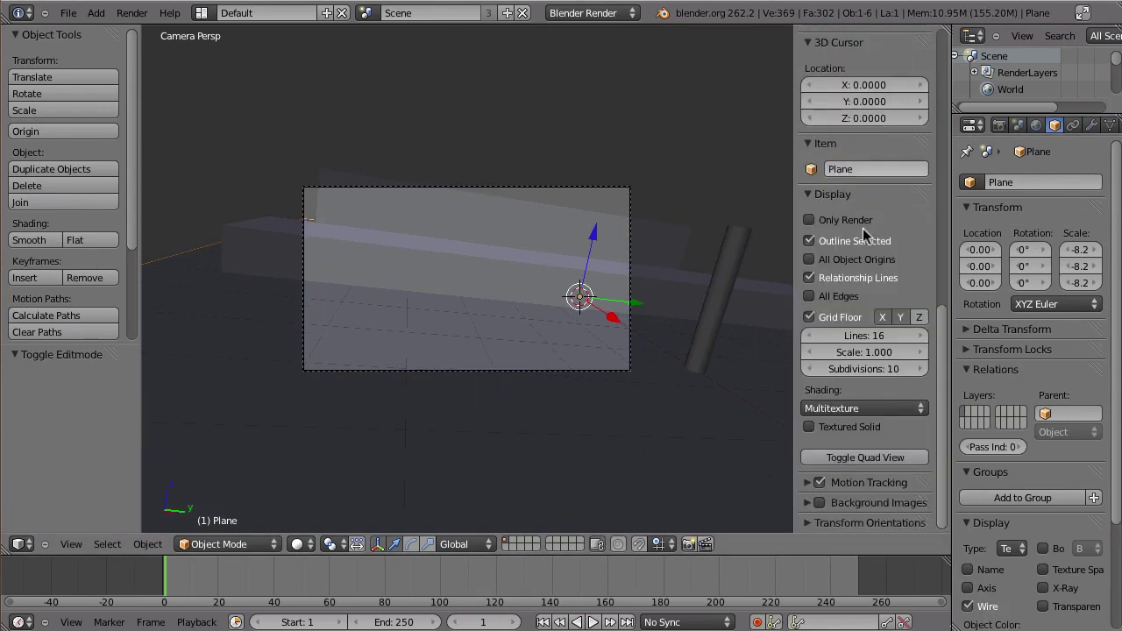
{"action": "left_click", "coordinate": [809, 278]}
{"action": "right_click", "coordinate": [430, 368]}
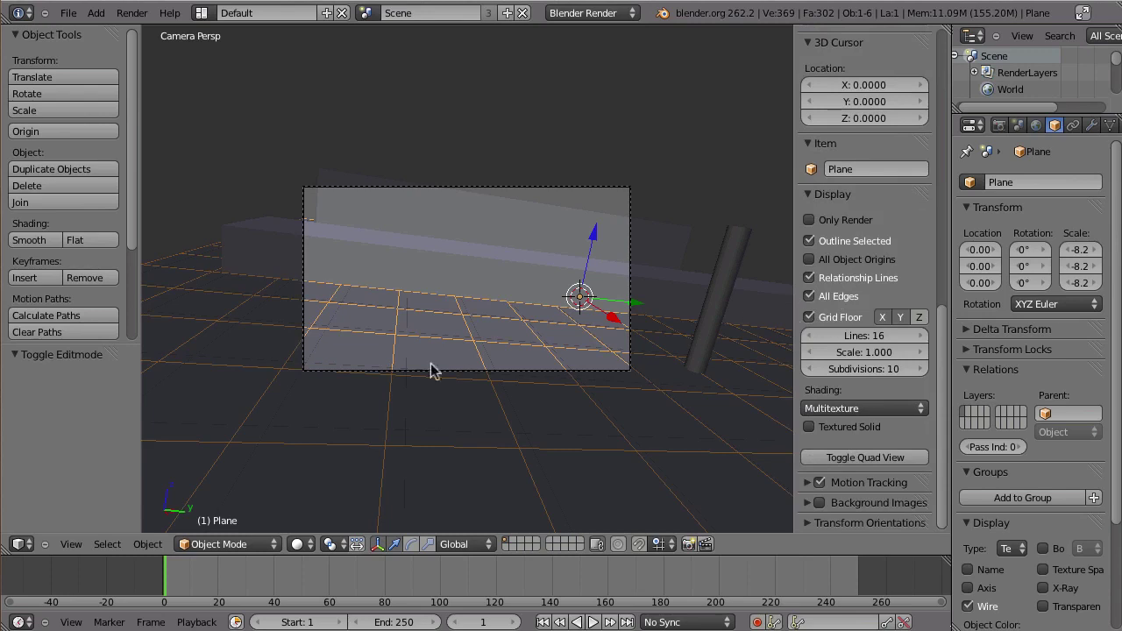
{"action": "key", "text": "ctrl+Up"}
Shift the camera, then put the floor plane into vertex-select edit mode
{"action": "key", "text": "g"}
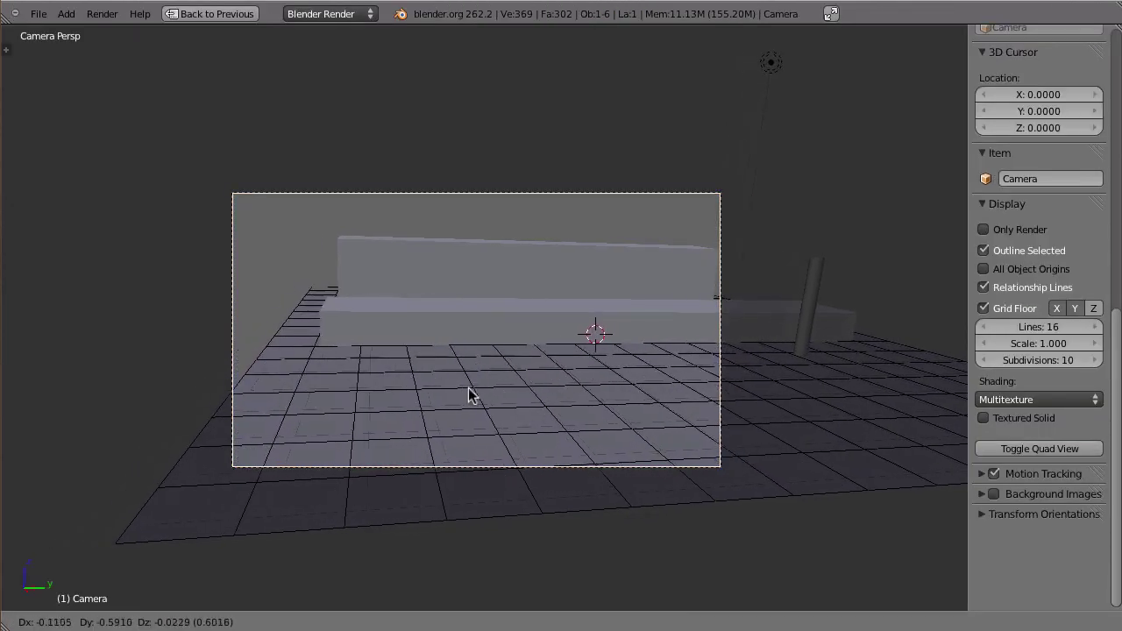
{"action": "left_click", "coordinate": [443, 314]}
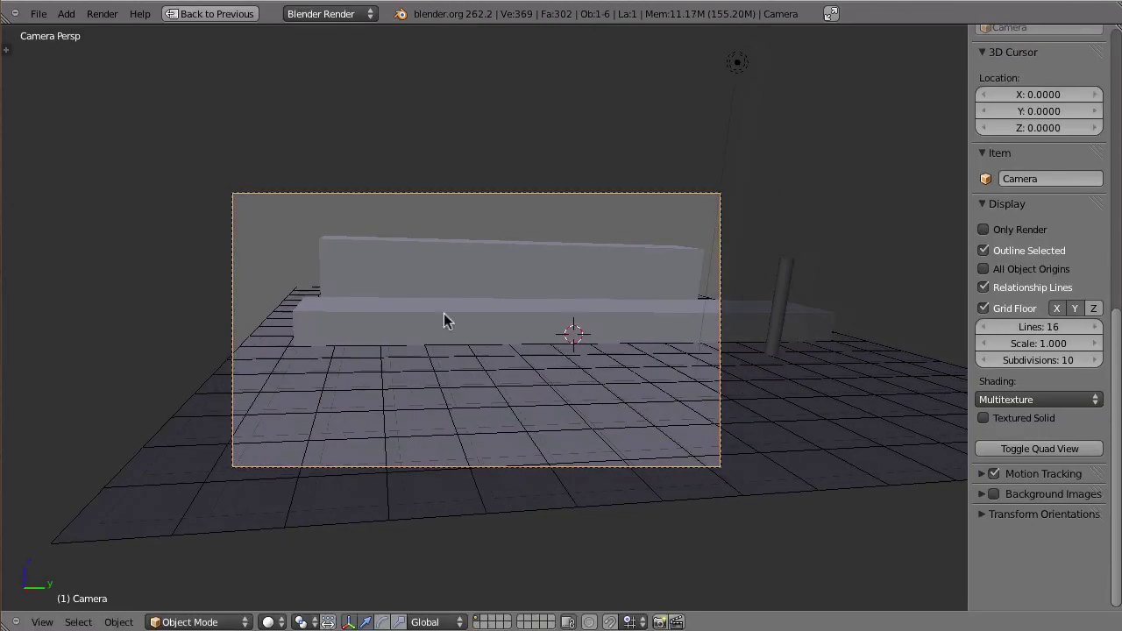
{"action": "right_click", "coordinate": [387, 439]}
{"action": "key", "text": "Tab"}
{"action": "right_click", "coordinate": [397, 442]}
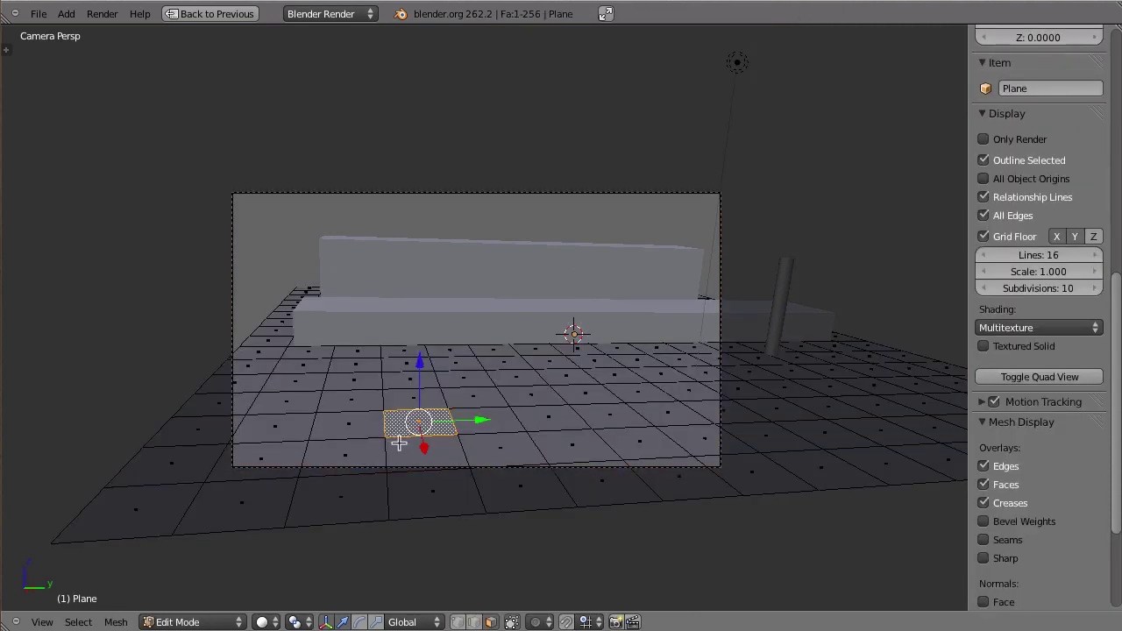
{"action": "key", "text": "ctrl+Tab"}
Select floor-grid vertices along the front, back and right grid lines
{"action": "right_click", "coordinate": [391, 437]}
{"action": "right_click", "coordinate": [527, 438], "text": "shift"}
{"action": "right_click", "coordinate": [665, 428], "text": "shift"}
{"action": "right_click", "coordinate": [383, 391], "text": "shift"}
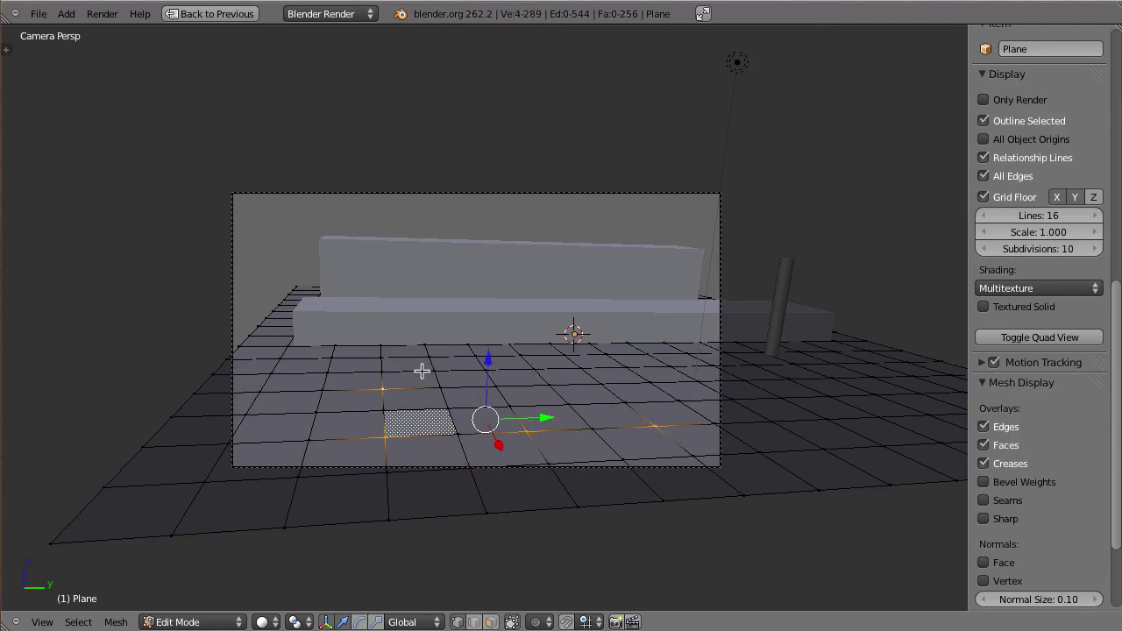
{"action": "right_click", "coordinate": [382, 358], "text": "shift"}
{"action": "right_click", "coordinate": [475, 356], "text": "shift"}
{"action": "right_click", "coordinate": [566, 354], "text": "shift"}
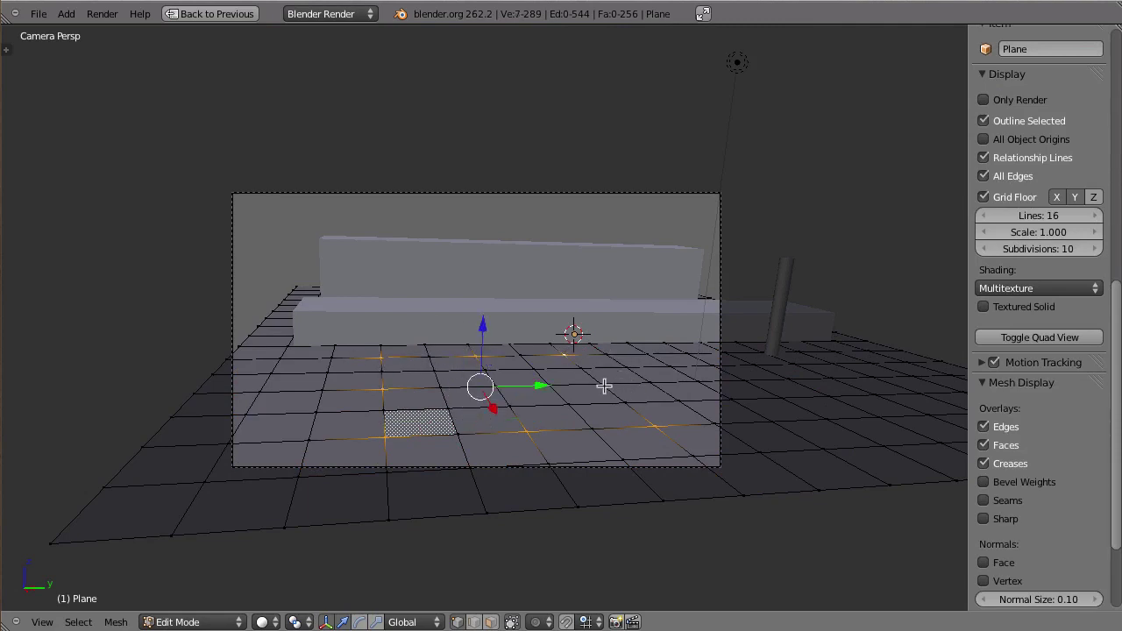
{"action": "right_click", "coordinate": [694, 379], "text": "shift"}
{"action": "right_click", "coordinate": [670, 368], "text": "shift"}
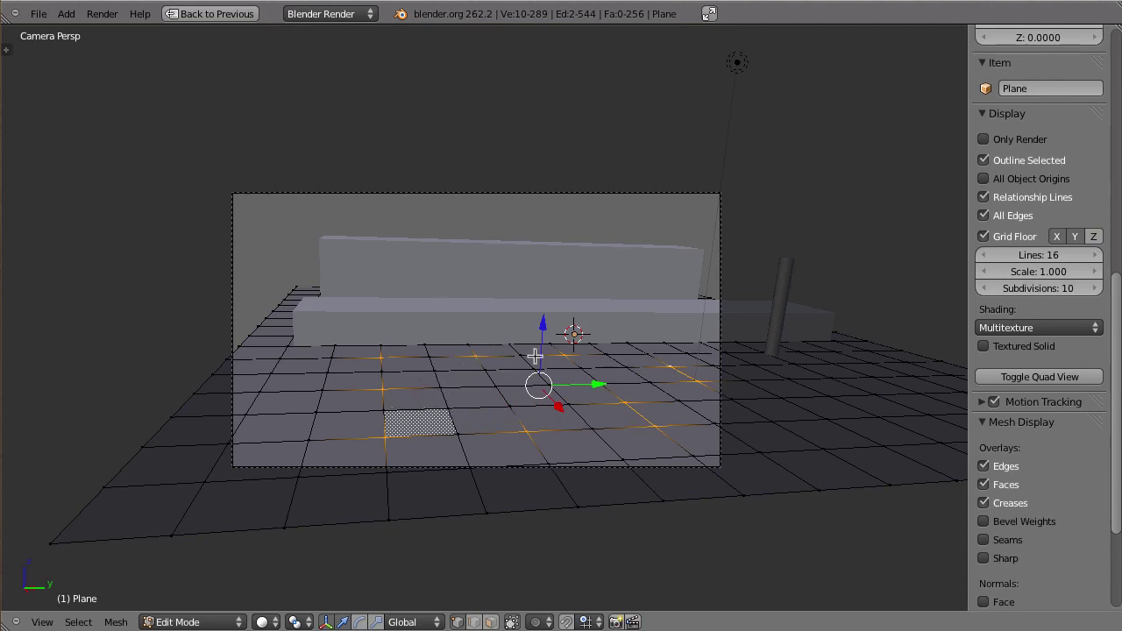
Return the floor to object mode and try moving the camera without changing its framing
{"action": "key", "text": "Tab"}
{"action": "right_click", "coordinate": [415, 186]}
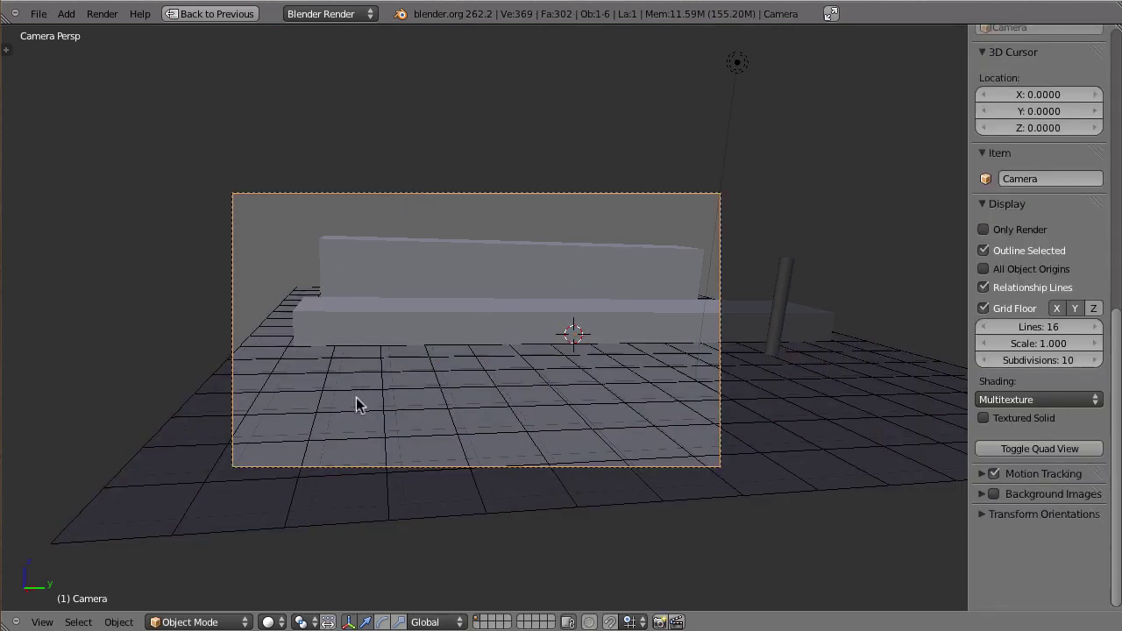
{"action": "key", "text": "g"}
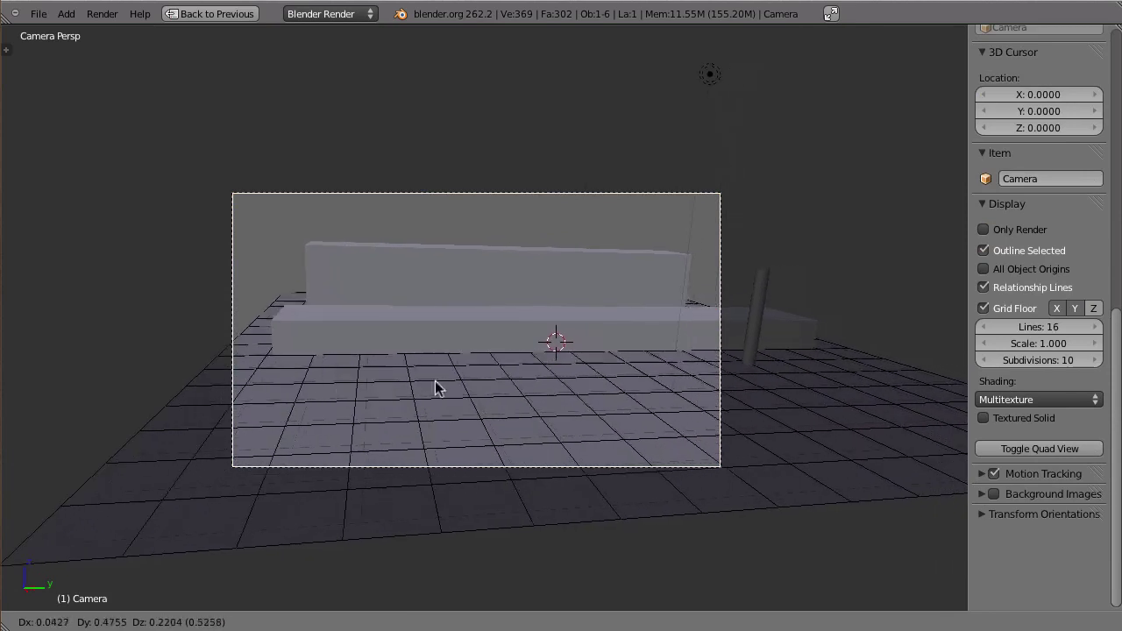
{"action": "left_click", "coordinate": [607, 386]}
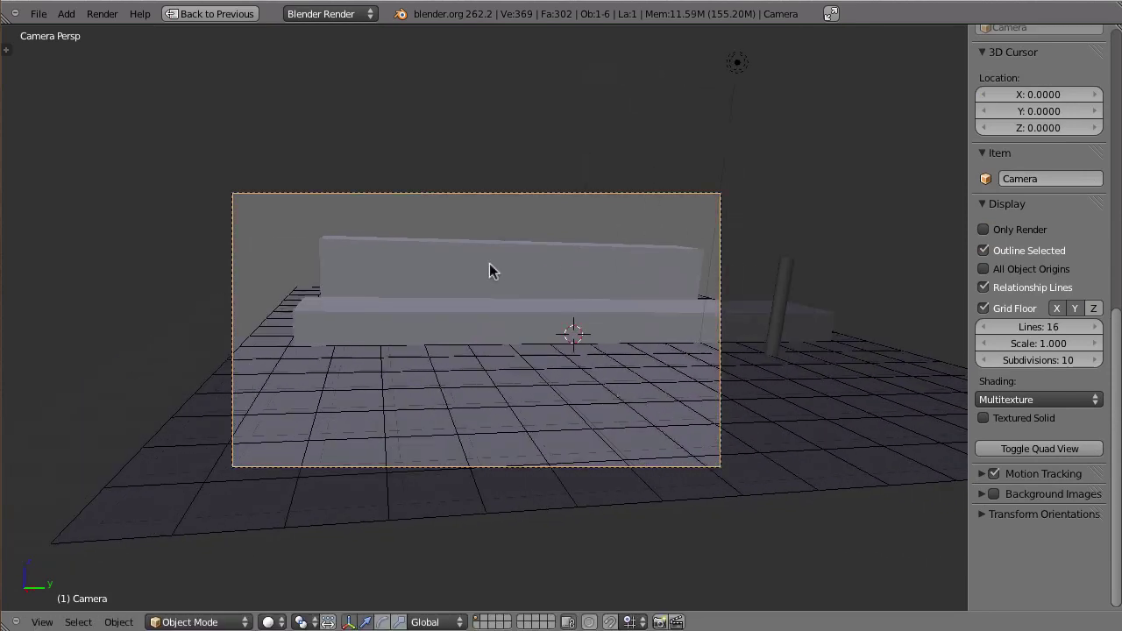
Select the back box, enter and leave its edit mode, then select the pole
{"action": "right_click", "coordinate": [378, 263]}
{"action": "key", "text": "Tab"}
{"action": "right_click", "coordinate": [307, 239]}
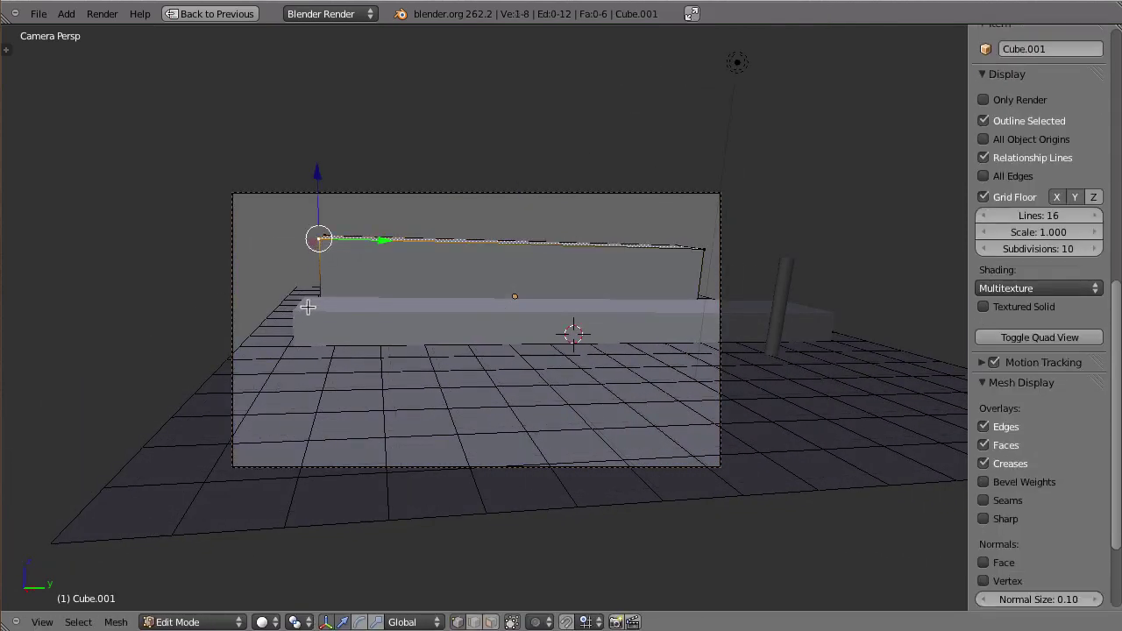
{"action": "key", "text": "Tab"}
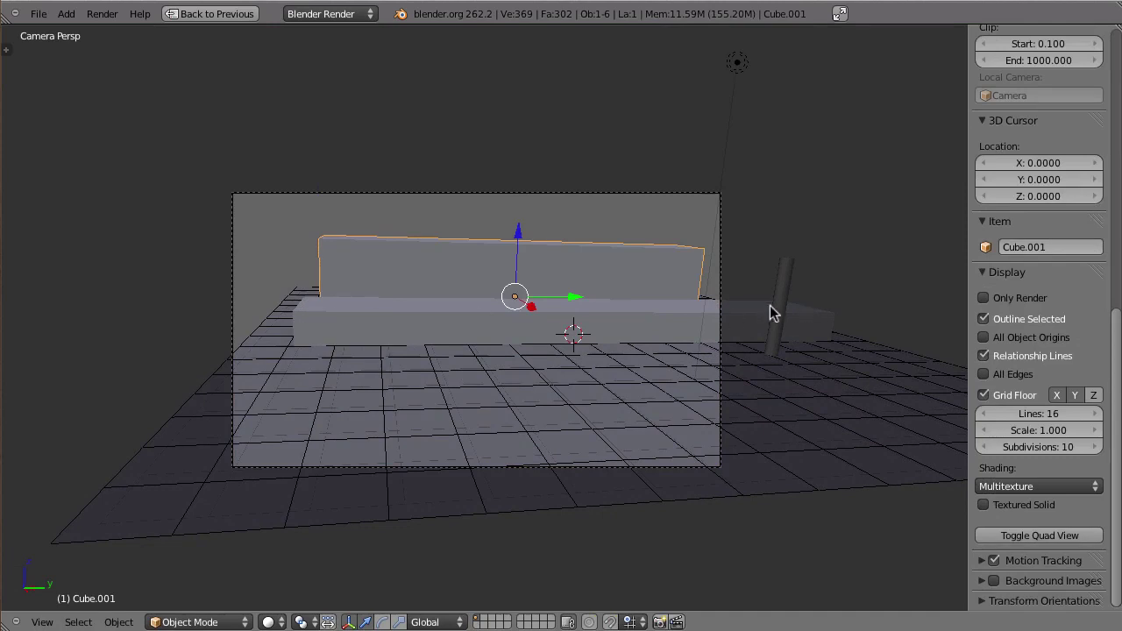
{"action": "right_click", "coordinate": [775, 311]}
Move the pole onto the floor near the camera frame's lower-right corner
{"action": "key", "text": "g"}
{"action": "left_click", "coordinate": [636, 364]}
{"action": "key", "text": "g"}
{"action": "left_click", "coordinate": [759, 454]}
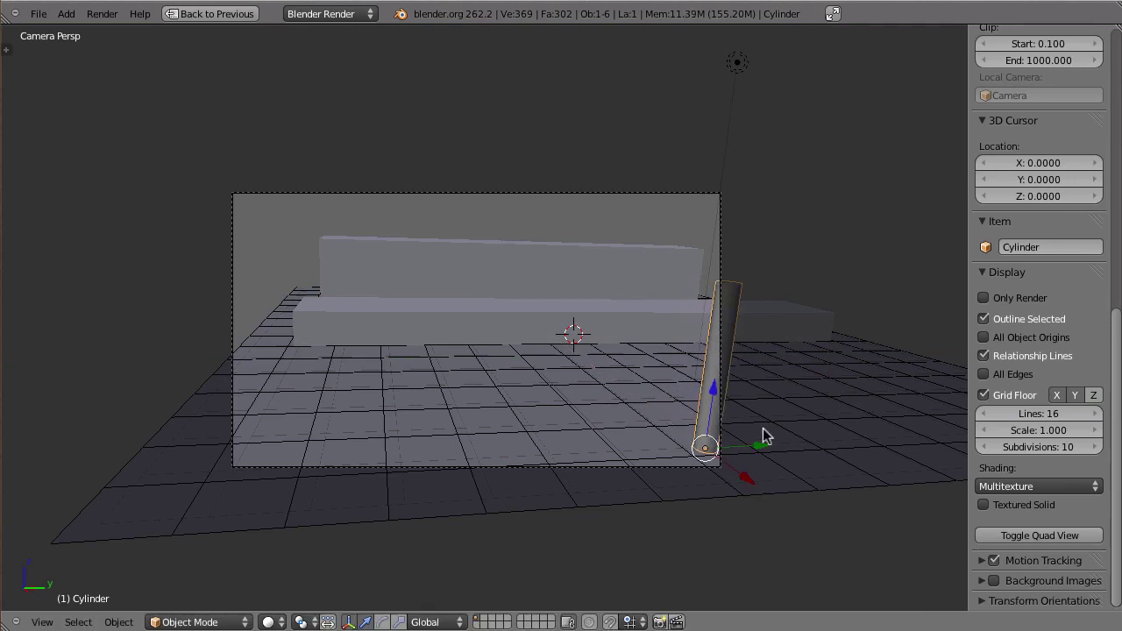
{"action": "key", "text": "g"}
{"action": "left_click", "coordinate": [706, 458]}
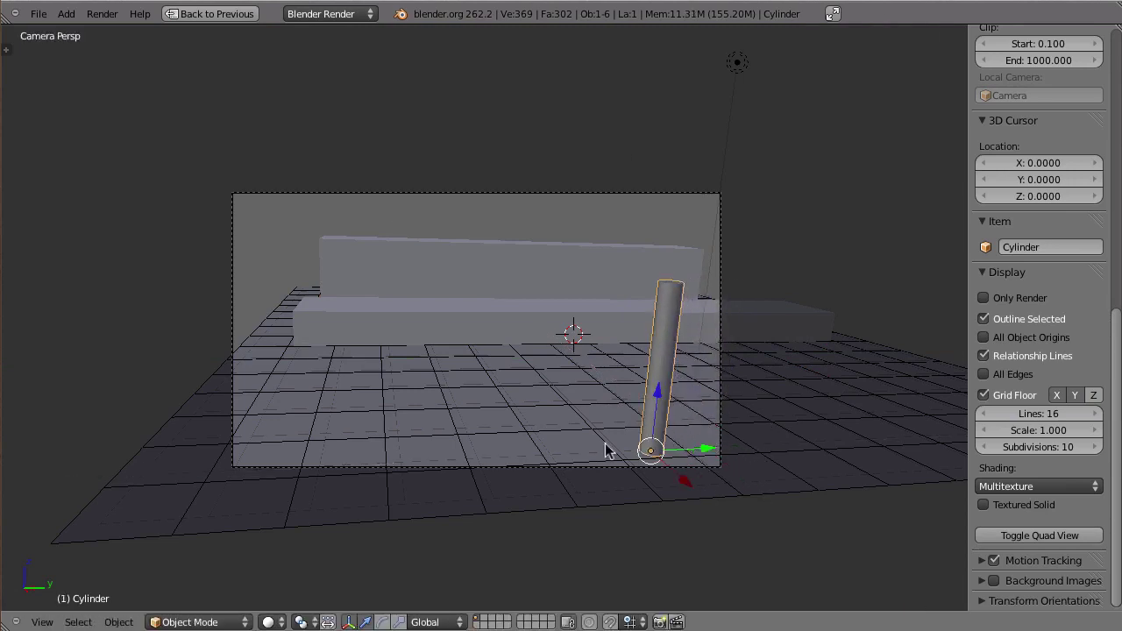
Reposition the camera, then reselect the pole and the camera
{"action": "right_click", "coordinate": [336, 201]}
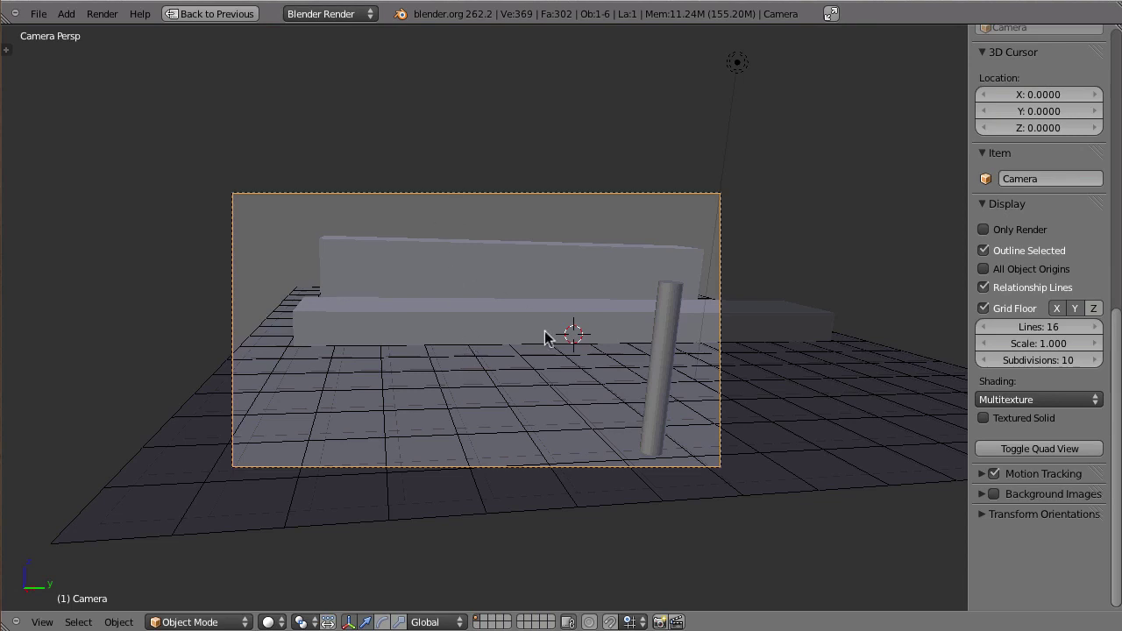
{"action": "key", "text": "g"}
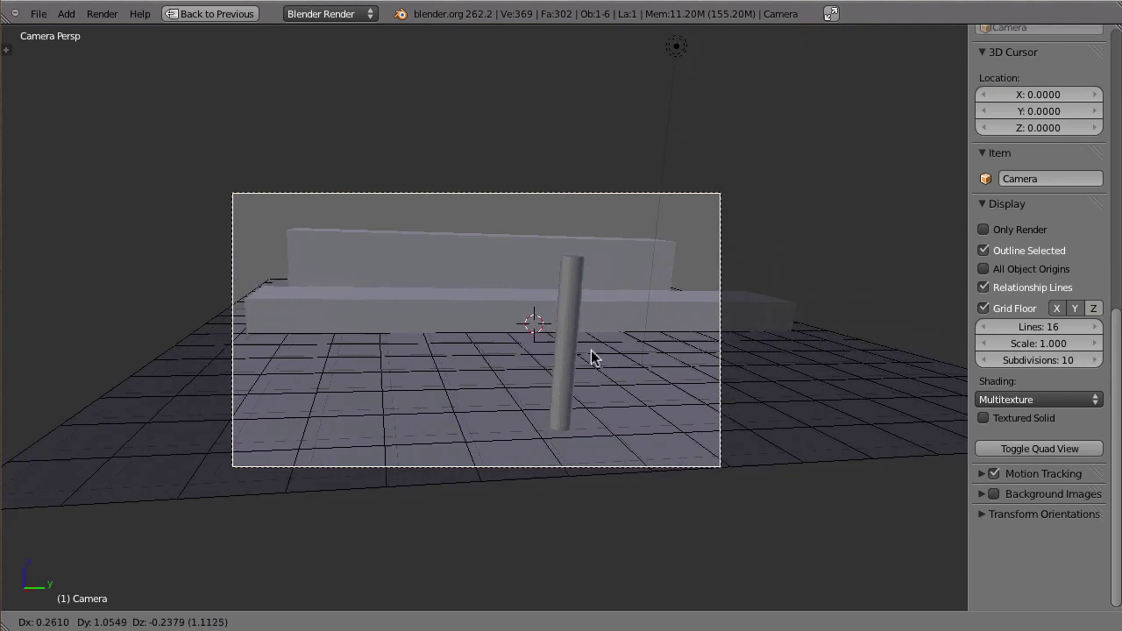
{"action": "left_click", "coordinate": [617, 326]}
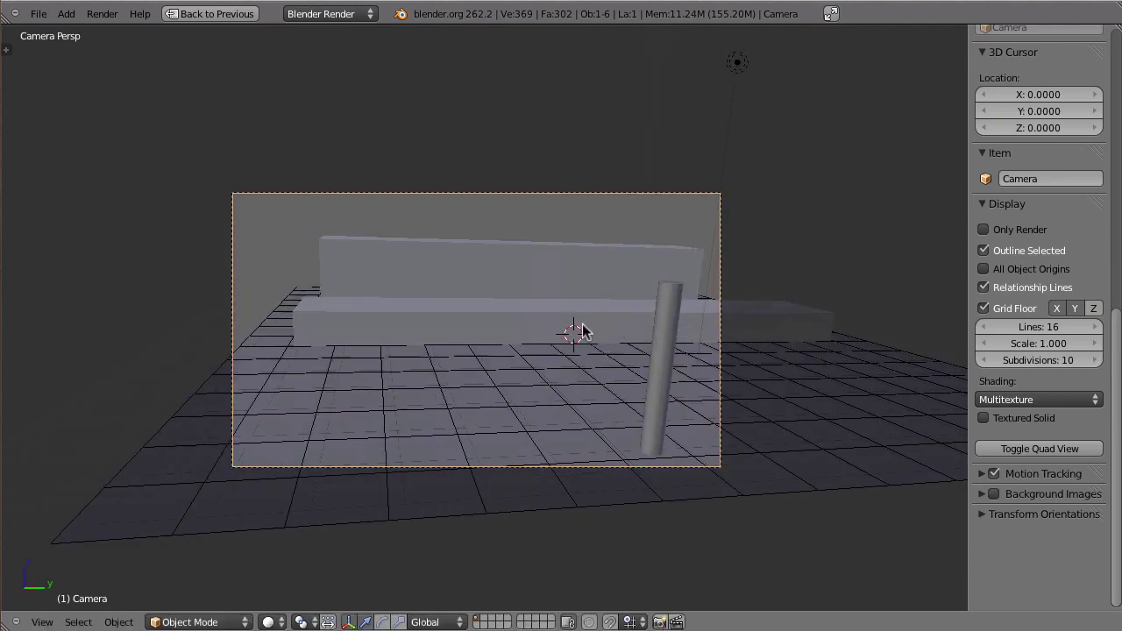
{"action": "right_click", "coordinate": [657, 349]}
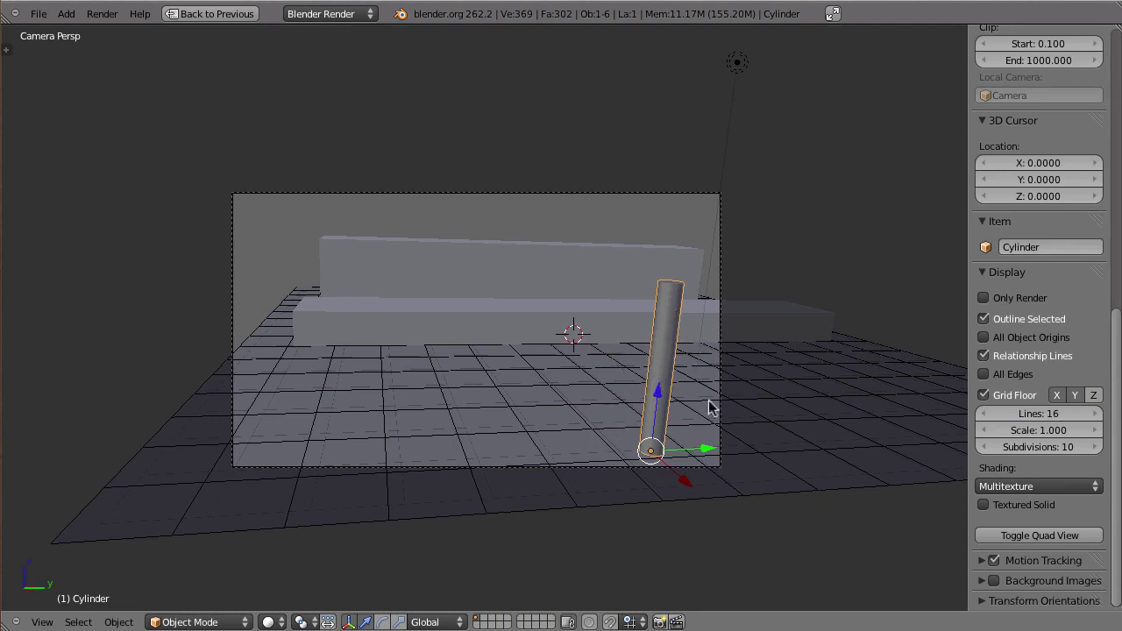
{"action": "right_click", "coordinate": [457, 192]}
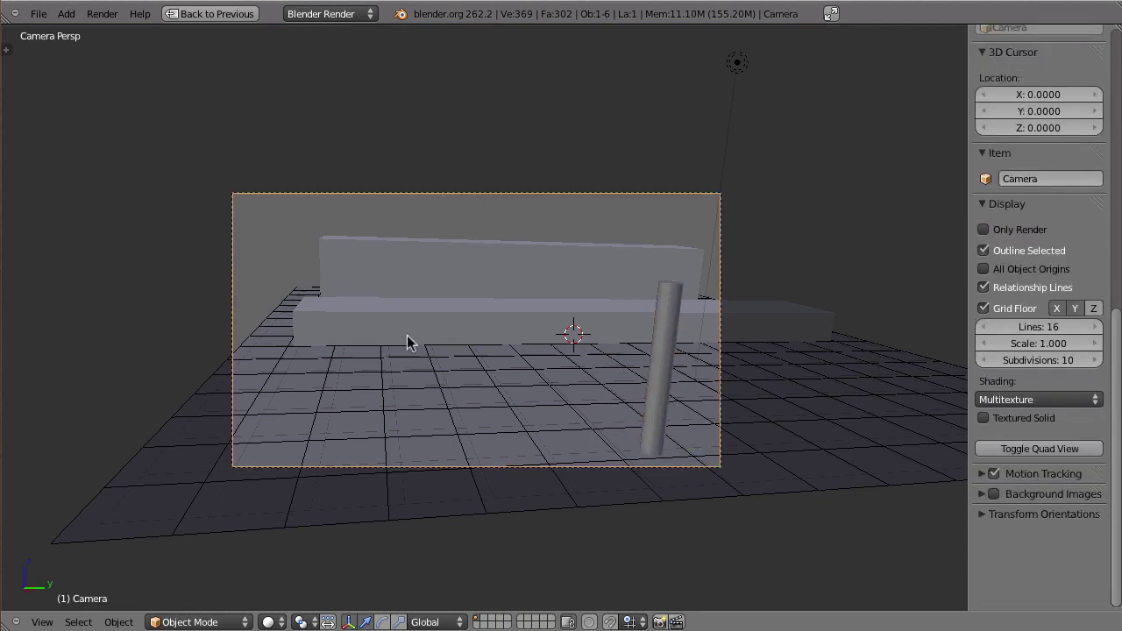
Add a loop cut around the middle of the leaning cylinder in edit mode
{"action": "key", "text": "g"}
{"action": "key", "text": "Escape"}
{"action": "right_click", "coordinate": [669, 293]}
{"action": "key", "text": "Tab"}
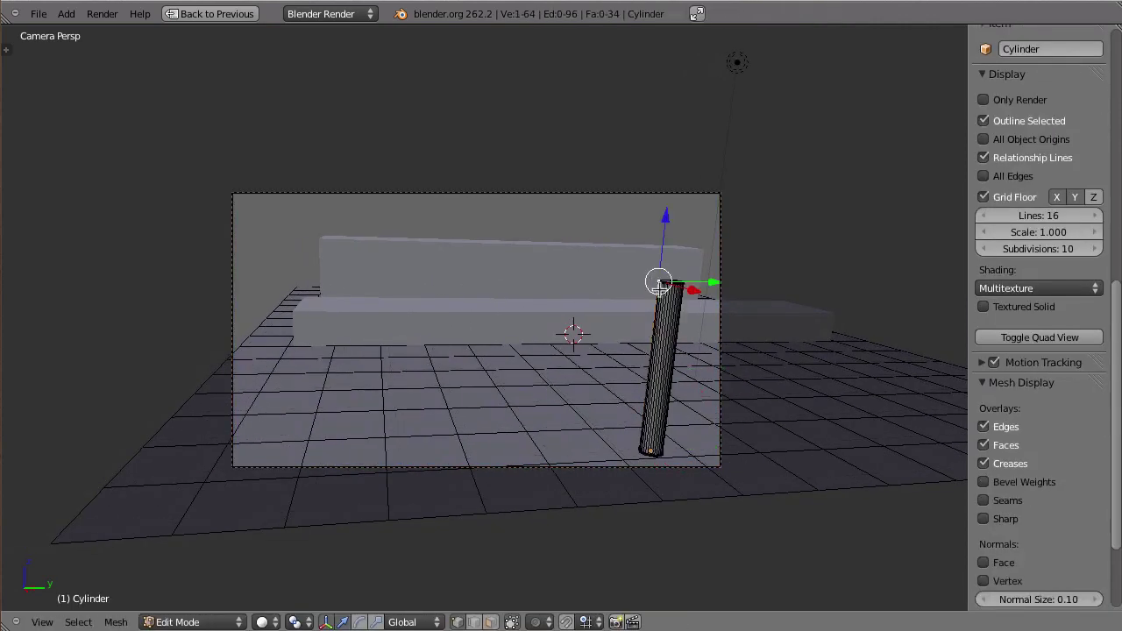
{"action": "right_click", "coordinate": [648, 452], "text": "shift"}
{"action": "key", "text": "ctrl+r"}
{"action": "left_click", "coordinate": [659, 356]}
{"action": "right_click", "coordinate": [660, 356]}
Select more cylinder vertices, return to object mode, and start editing the floor
{"action": "right_click", "coordinate": [669, 288], "text": "shift"}
{"action": "right_click", "coordinate": [632, 465], "text": "shift"}
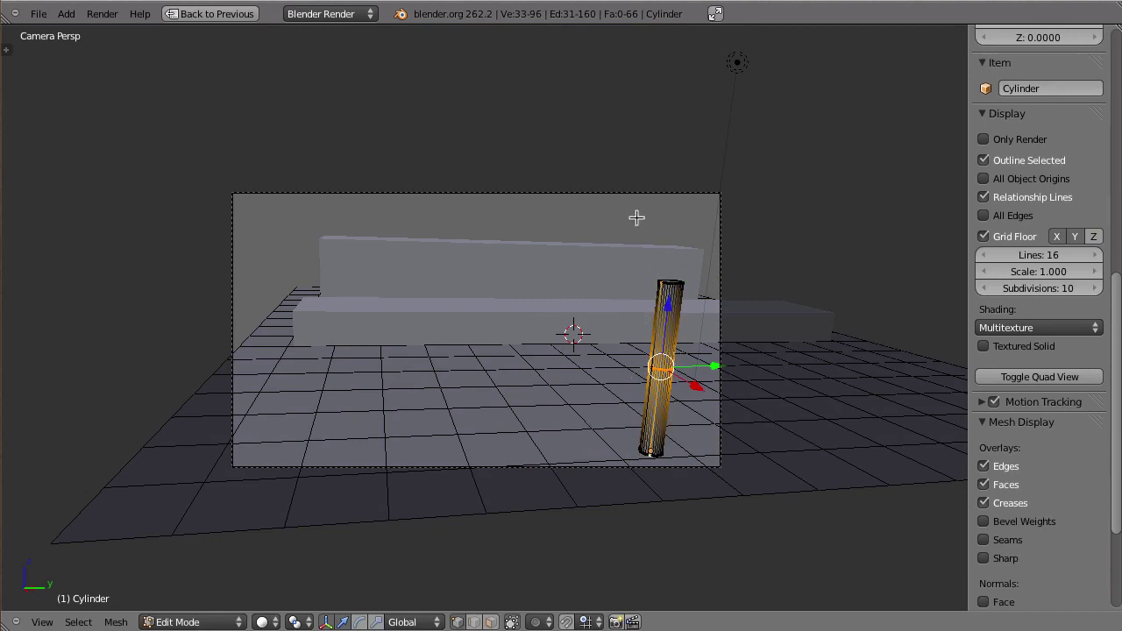
{"action": "key", "text": "Tab"}
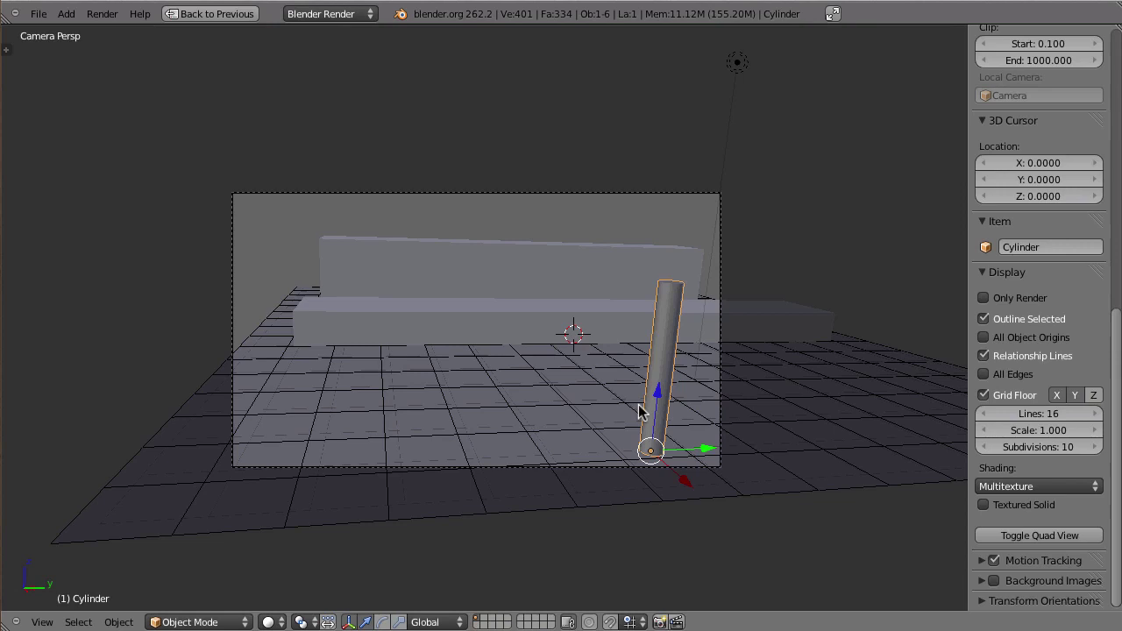
{"action": "right_click", "coordinate": [459, 436]}
{"action": "key", "text": "Tab"}
{"action": "key", "text": "Tab"}
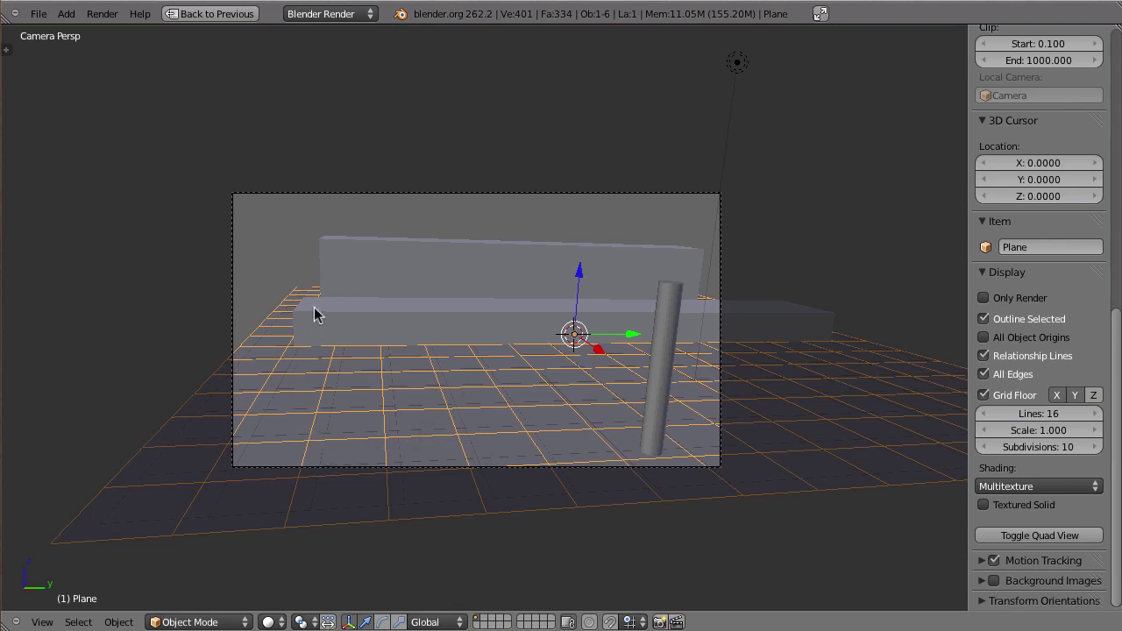
Add a vertical loop cut across the tall back wall's face, then leave edit mode
{"action": "right_click", "coordinate": [373, 250]}
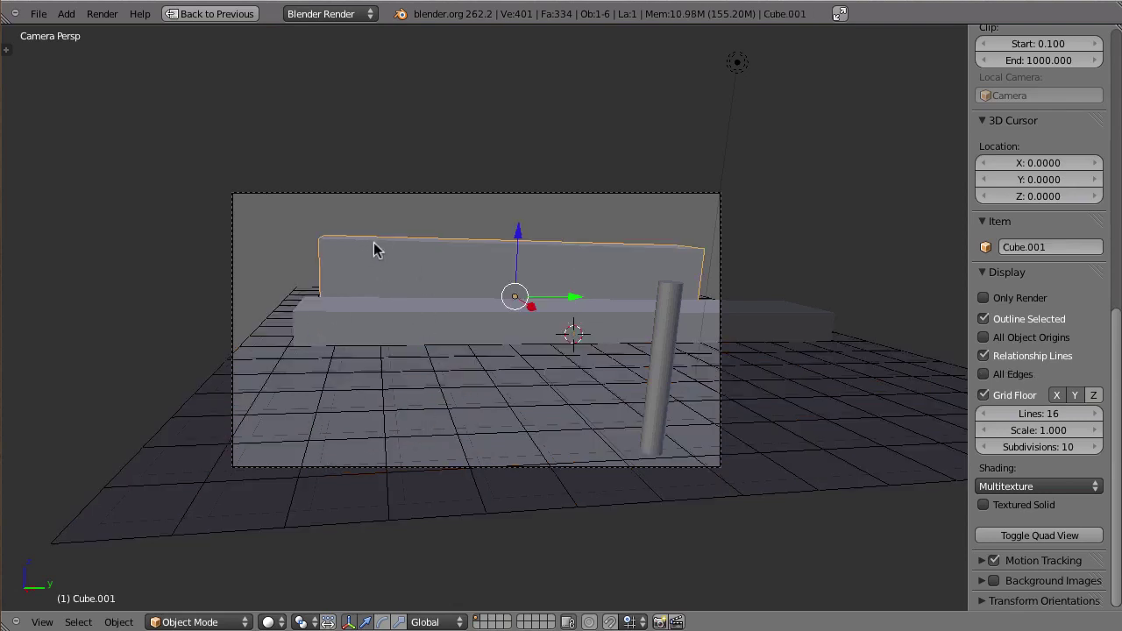
{"action": "key", "text": "Tab"}
{"action": "right_click", "coordinate": [319, 239]}
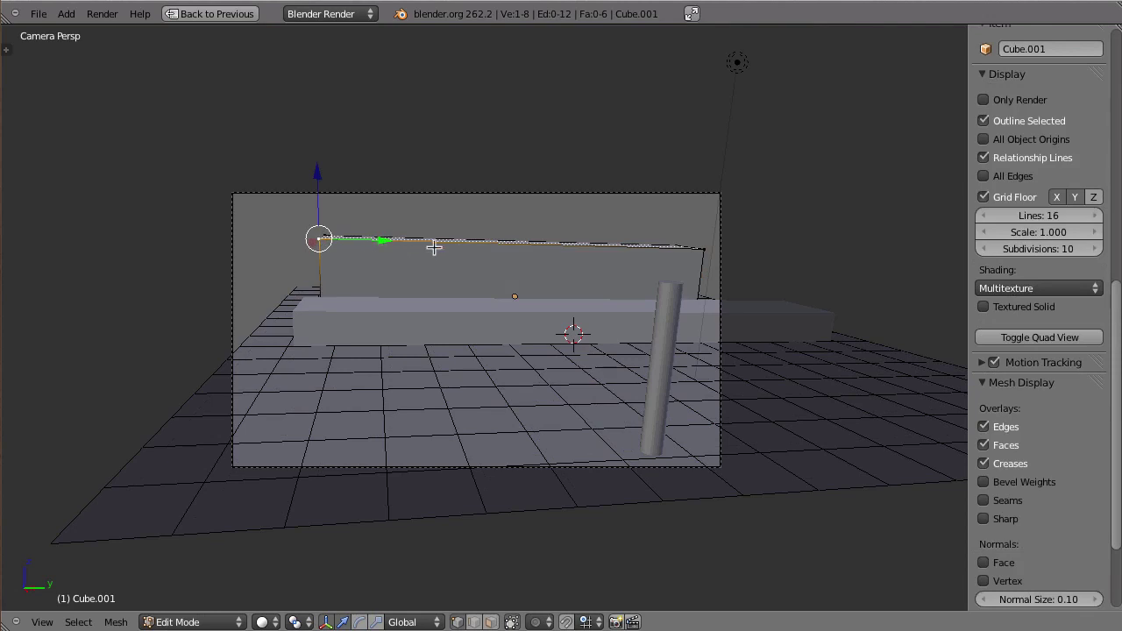
{"action": "key", "text": "ctrl+r"}
{"action": "left_click", "coordinate": [498, 248]}
{"action": "left_click", "coordinate": [507, 247]}
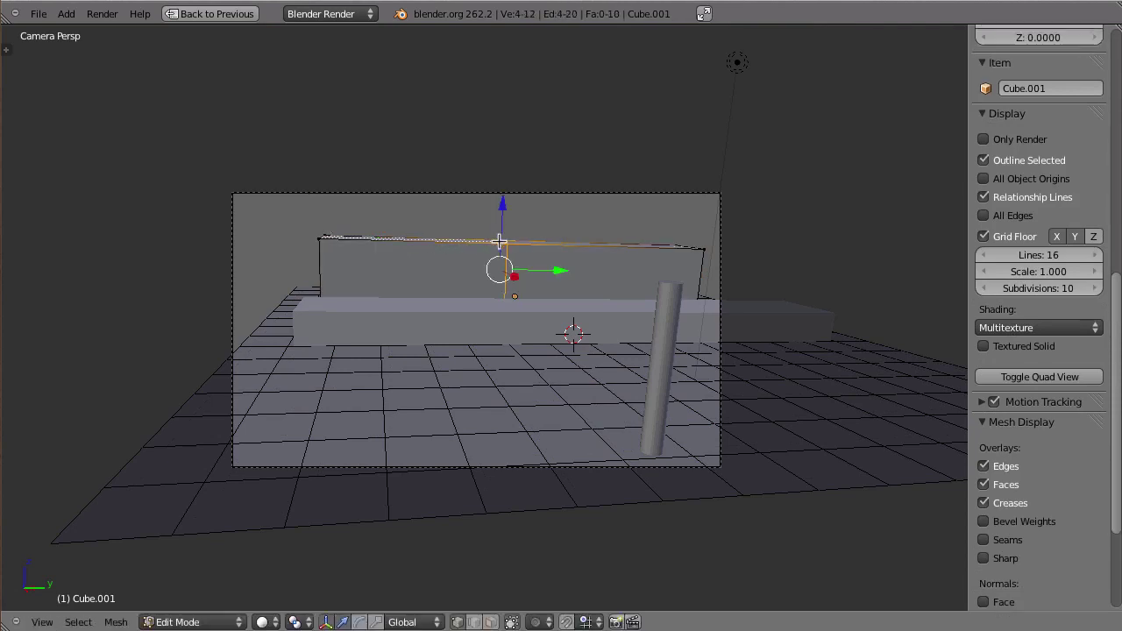
{"action": "right_click", "coordinate": [683, 244], "text": "shift"}
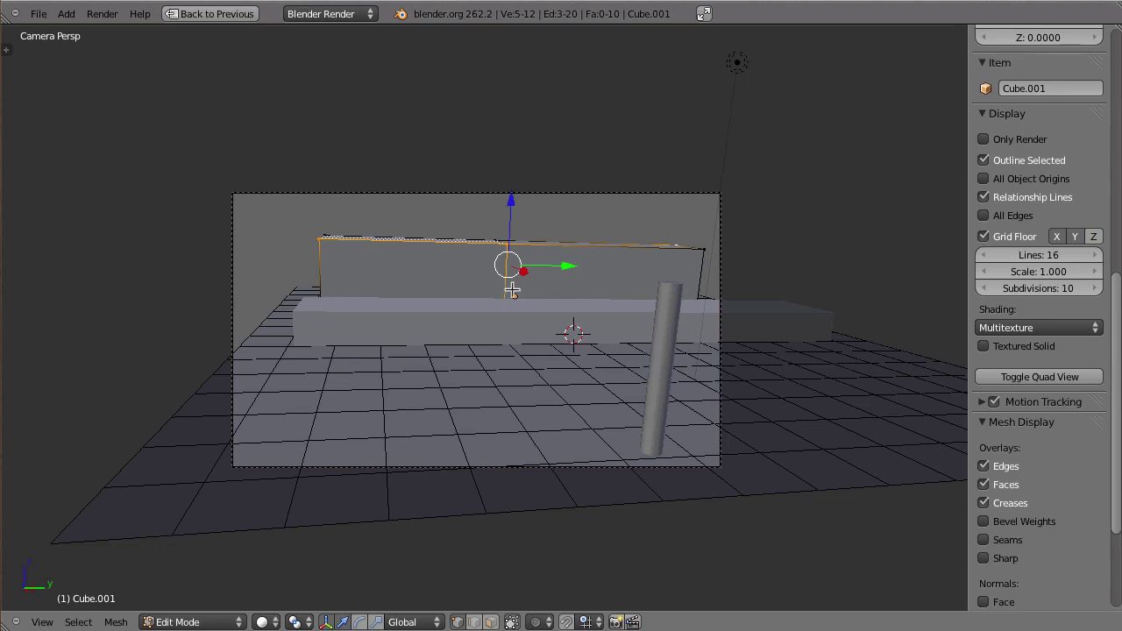
{"action": "key", "text": "Tab"}
{"action": "right_click", "coordinate": [663, 368]}
Move the cylinder right to the edge of the camera frame
{"action": "key", "text": "g"}
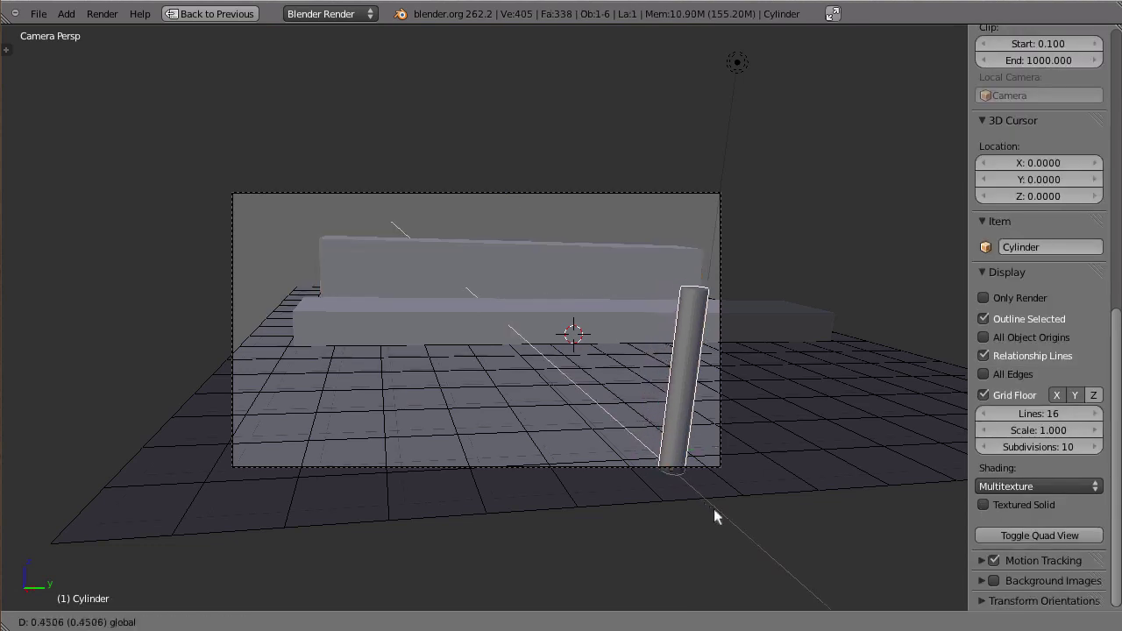
{"action": "left_click", "coordinate": [714, 513]}
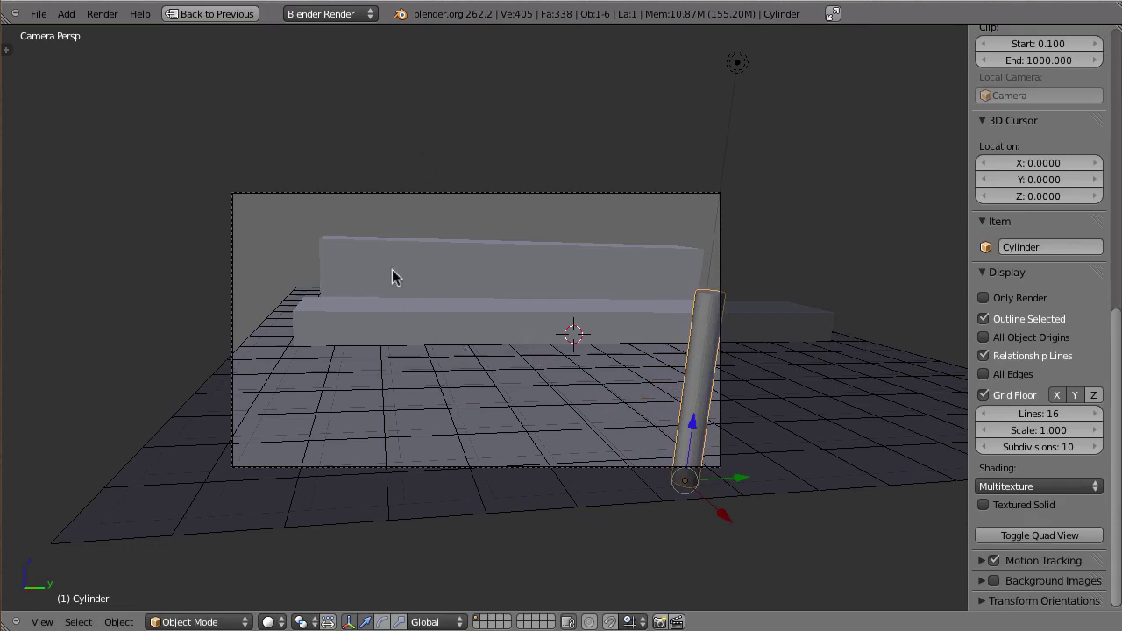
{"action": "key", "text": "Tab"}
{"action": "key", "text": "Tab"}
{"action": "right_click", "coordinate": [321, 243]}
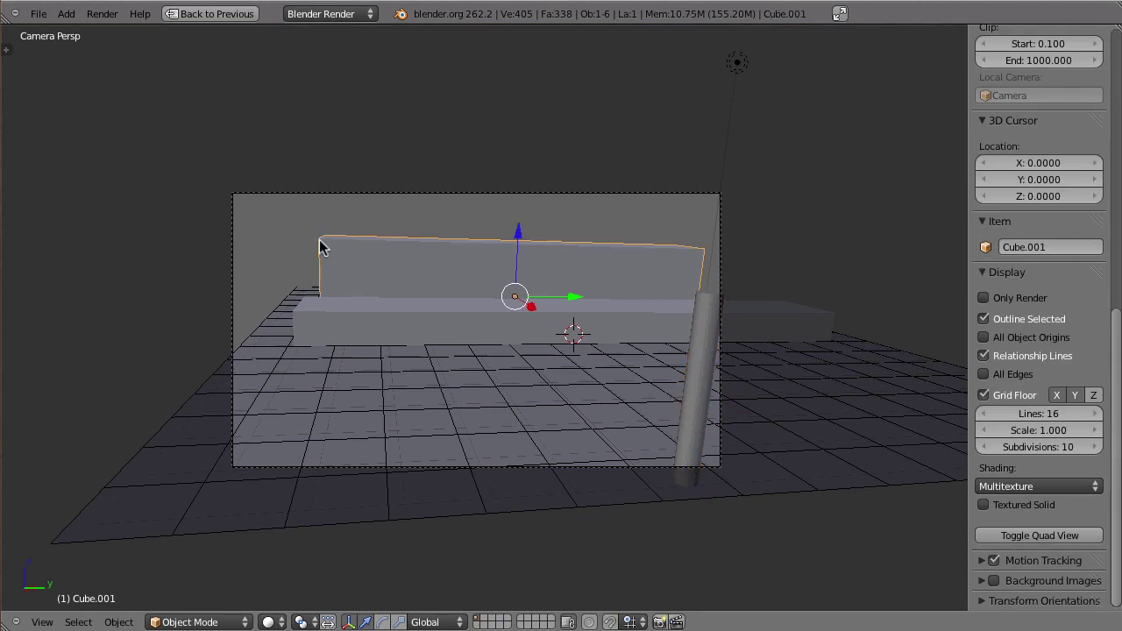
{"action": "key", "text": "Tab"}
Start moving the back wall's top-left edge, then cancel, leaving the wall unchanged
{"action": "right_click", "coordinate": [321, 242]}
{"action": "scroll", "coordinate": [509, 270], "scroll_direction": "up", "scroll_amount": 2}
{"action": "scroll", "coordinate": [427, 408], "scroll_direction": "up", "scroll_amount": 1}
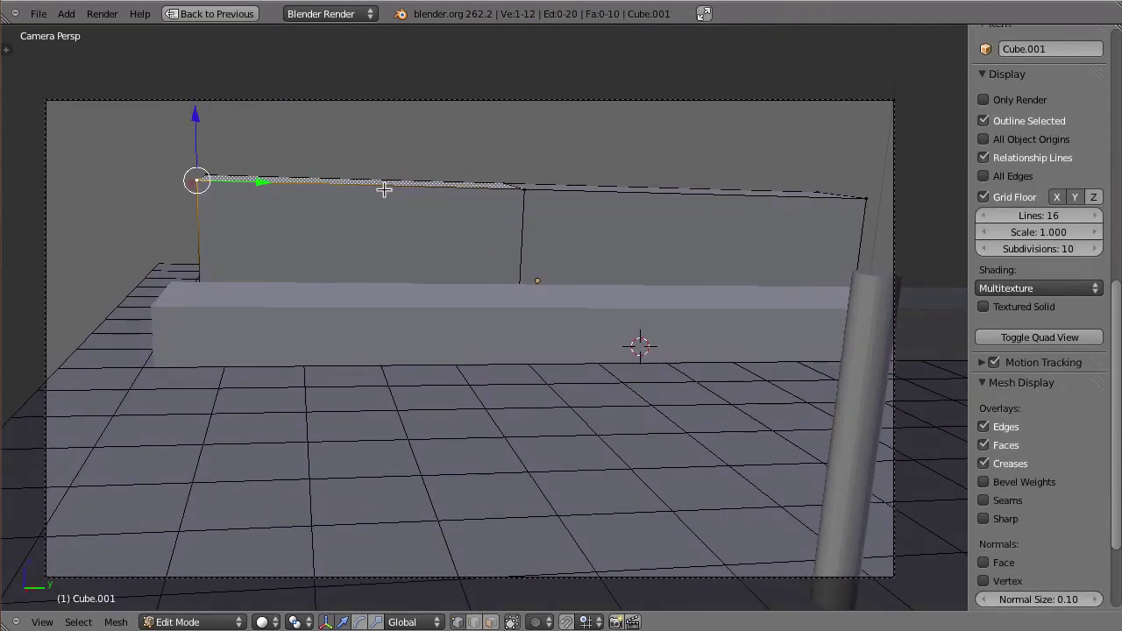
{"action": "key", "text": "g"}
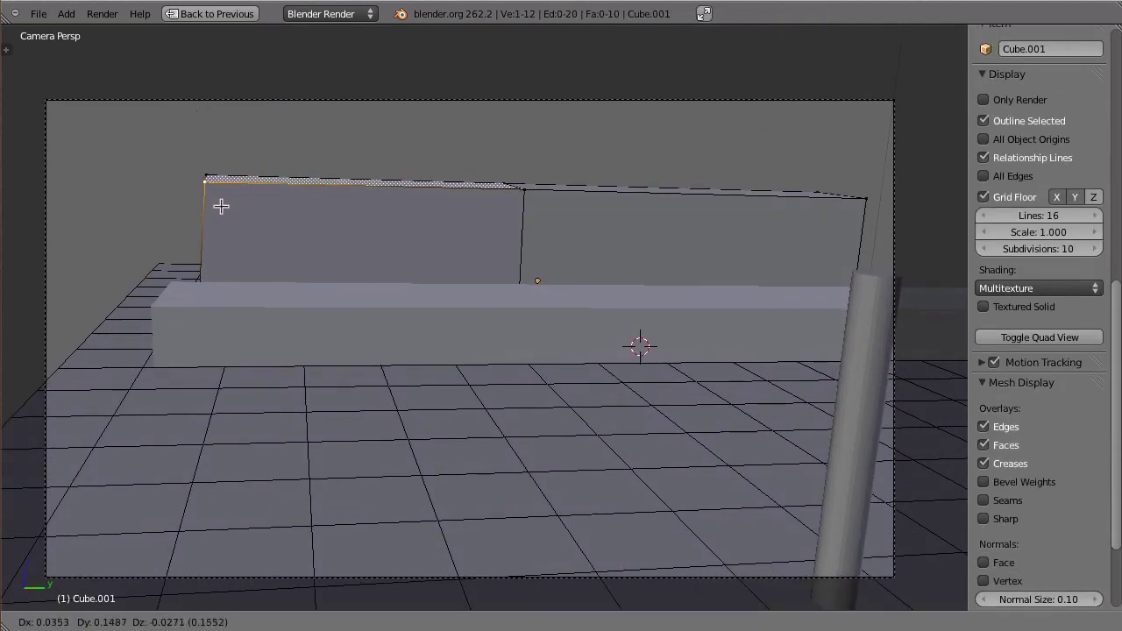
{"action": "right_click", "coordinate": [219, 210]}
{"action": "key", "text": "Tab"}
Start moving the cylinder's top vertex, then cancel, keeping its shape intact
{"action": "right_click", "coordinate": [859, 277]}
{"action": "key", "text": "Tab"}
{"action": "right_click", "coordinate": [859, 275]}
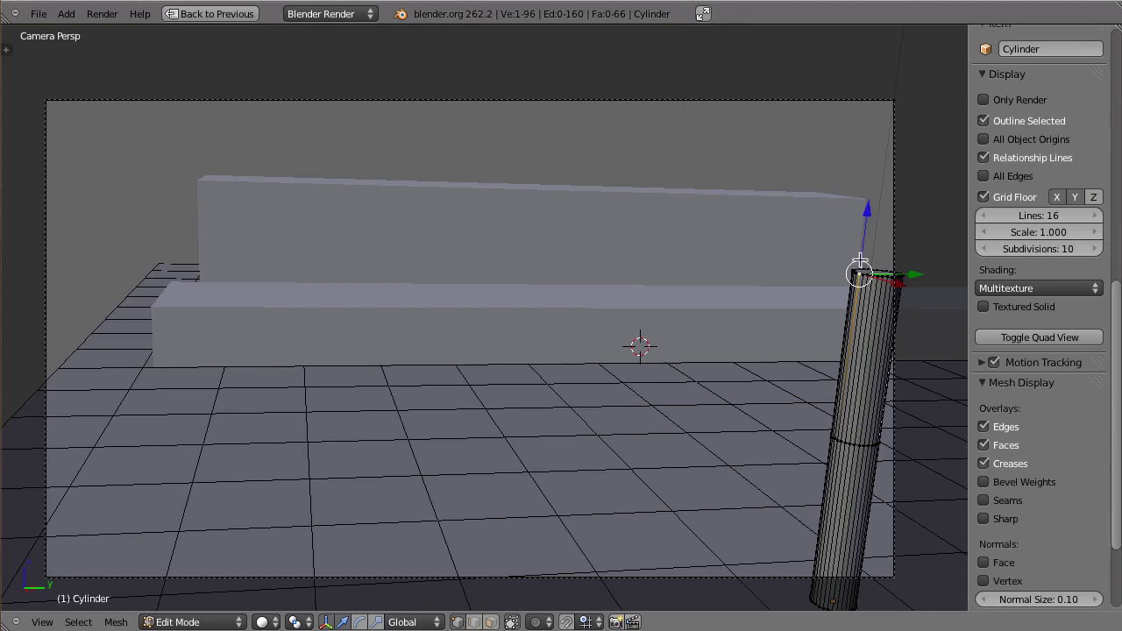
{"action": "key", "text": "g"}
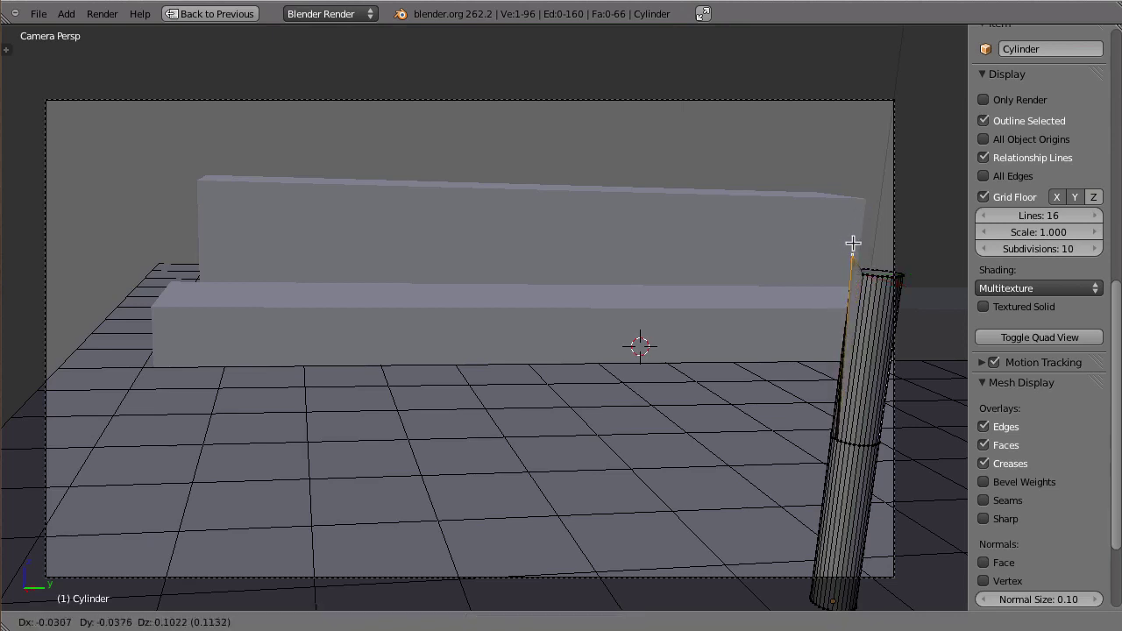
{"action": "right_click", "coordinate": [850, 240]}
{"action": "key", "text": "Tab"}
{"action": "right_click", "coordinate": [209, 181]}
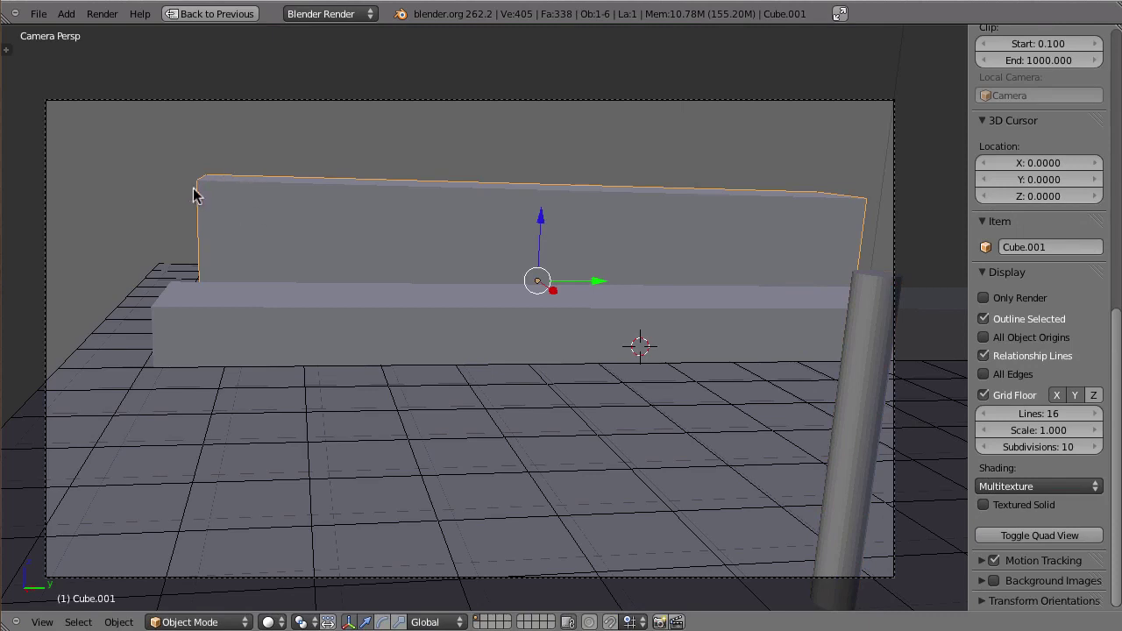
Pan the camera view, nudge the cylinder slightly left along Y, and re-centre the view
{"action": "mouse_move", "coordinate": [203, 250]}
{"action": "middle_mouse_down", "text": "shift"}
{"action": "mouse_move", "coordinate": [261, 205]}
{"action": "mouse_move", "coordinate": [260, 261]}
{"action": "mouse_move", "coordinate": [223, 205]}
{"action": "middle_mouse_up", "text": "shift"}
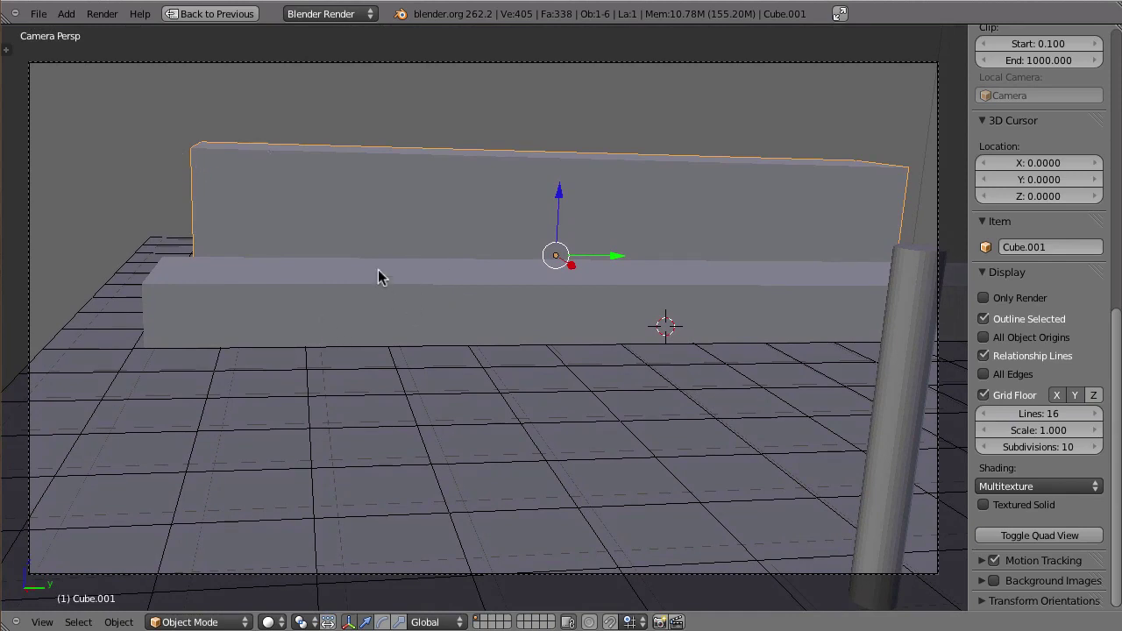
{"action": "middle_click_drag", "start_coordinate": [402, 270], "coordinate": [382, 263], "text": "shift"}
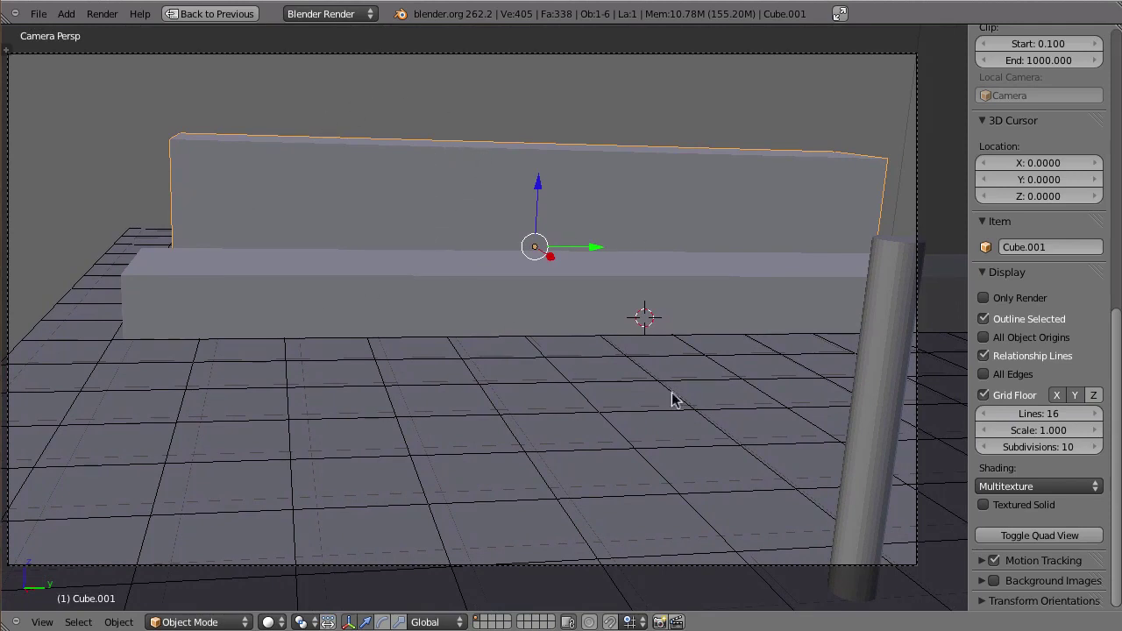
{"action": "right_click", "coordinate": [859, 394]}
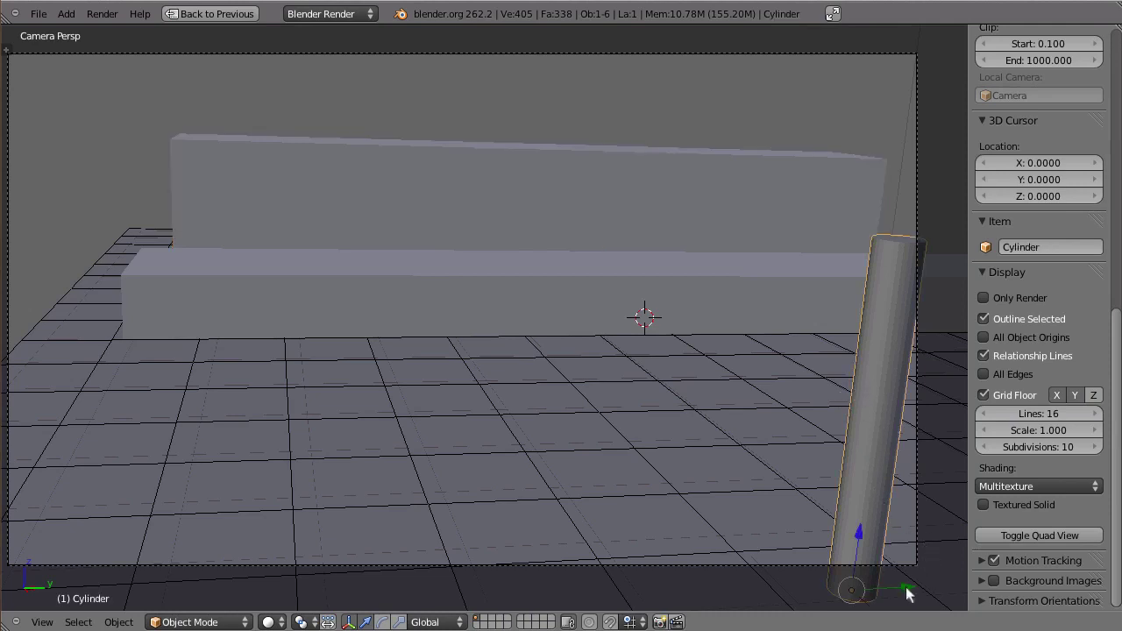
{"action": "key", "text": "g"}
{"action": "key", "text": "y"}
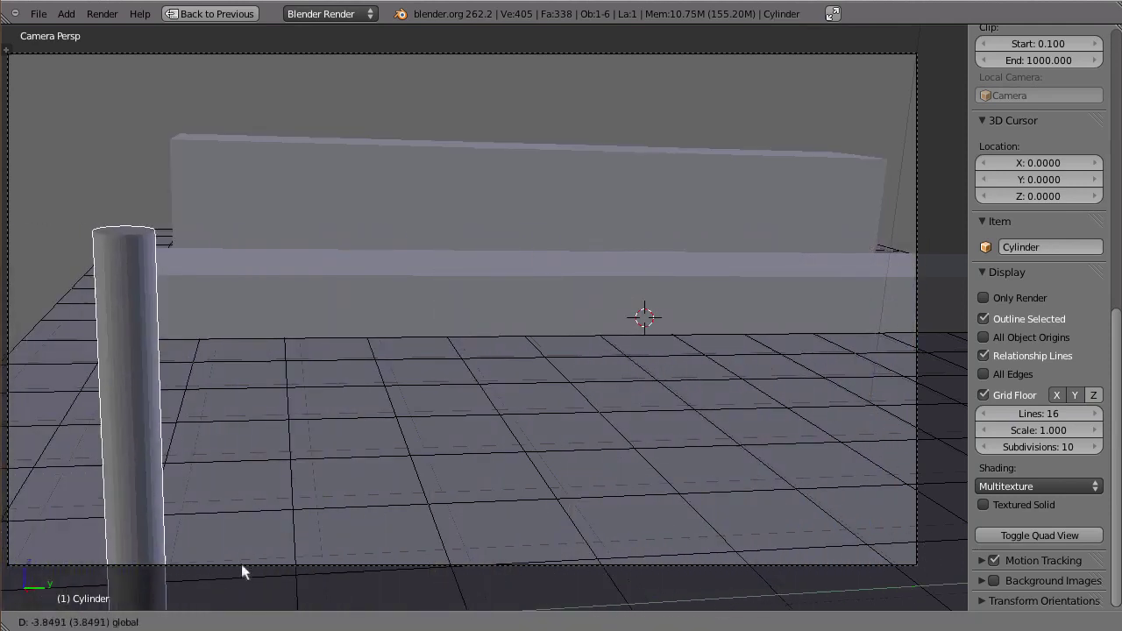
{"action": "left_click", "coordinate": [812, 514]}
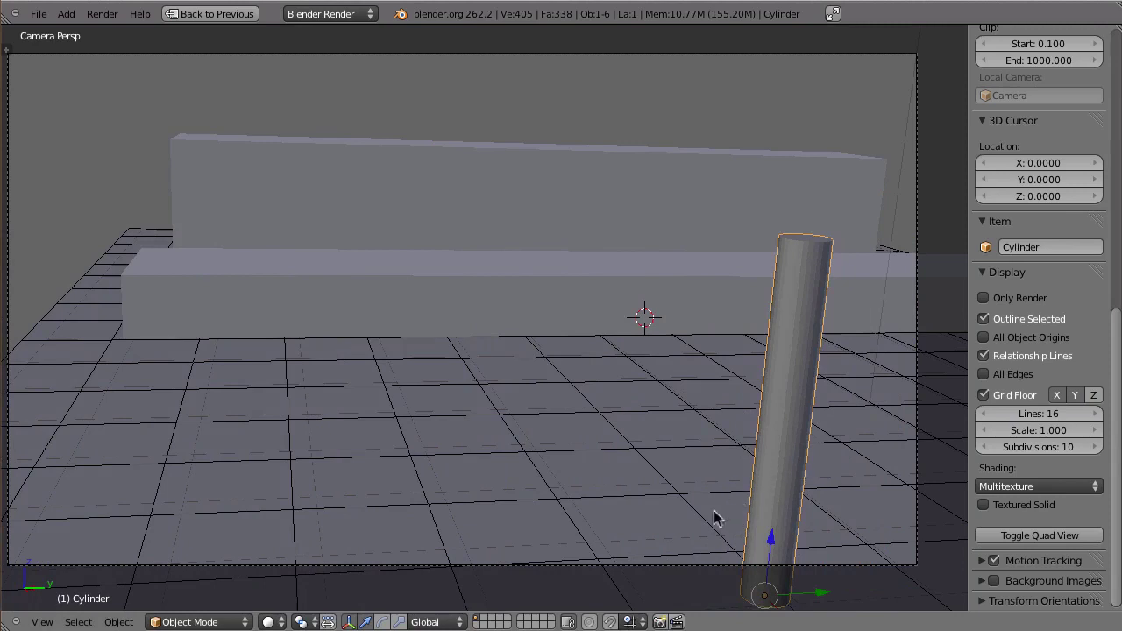
{"action": "key", "text": "Home"}
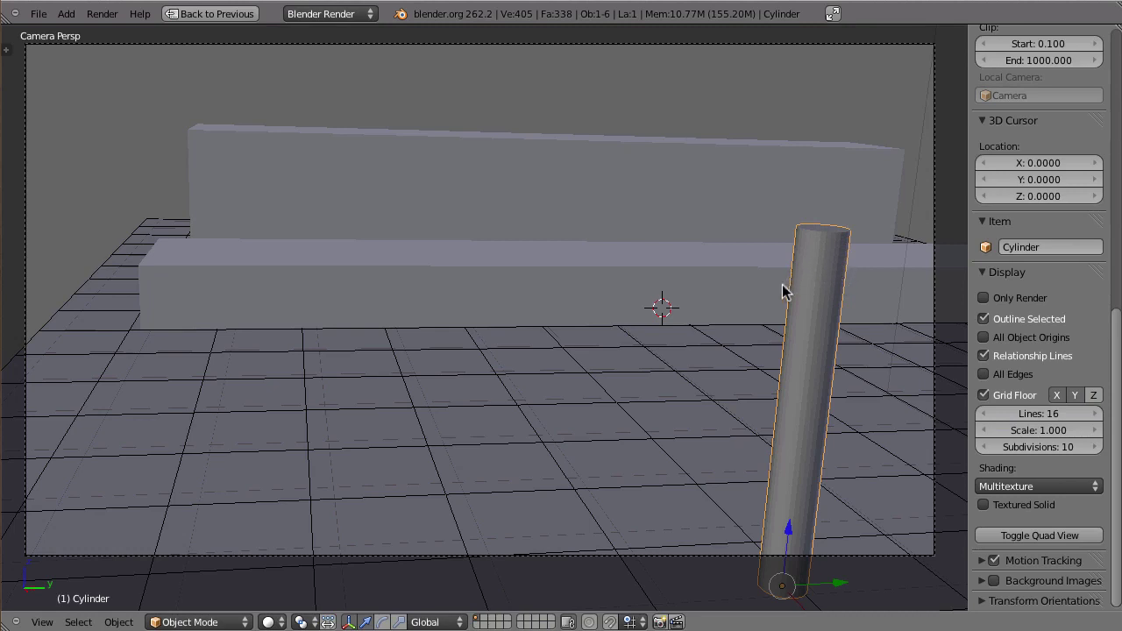
Orbit out of the camera view and move the camera back along Y
{"action": "mouse_move", "coordinate": [422, 218]}
{"action": "middle_mouse_down"}
{"action": "mouse_move", "coordinate": [454, 306]}
{"action": "mouse_move", "coordinate": [512, 341]}
{"action": "mouse_move", "coordinate": [556, 330]}
{"action": "mouse_move", "coordinate": [556, 281]}
{"action": "mouse_move", "coordinate": [614, 364]}
{"action": "mouse_move", "coordinate": [660, 341]}
{"action": "middle_mouse_up"}
{"action": "scroll", "coordinate": [511, 341], "scroll_direction": "down", "scroll_amount": 5}
{"action": "right_click", "coordinate": [607, 385]}
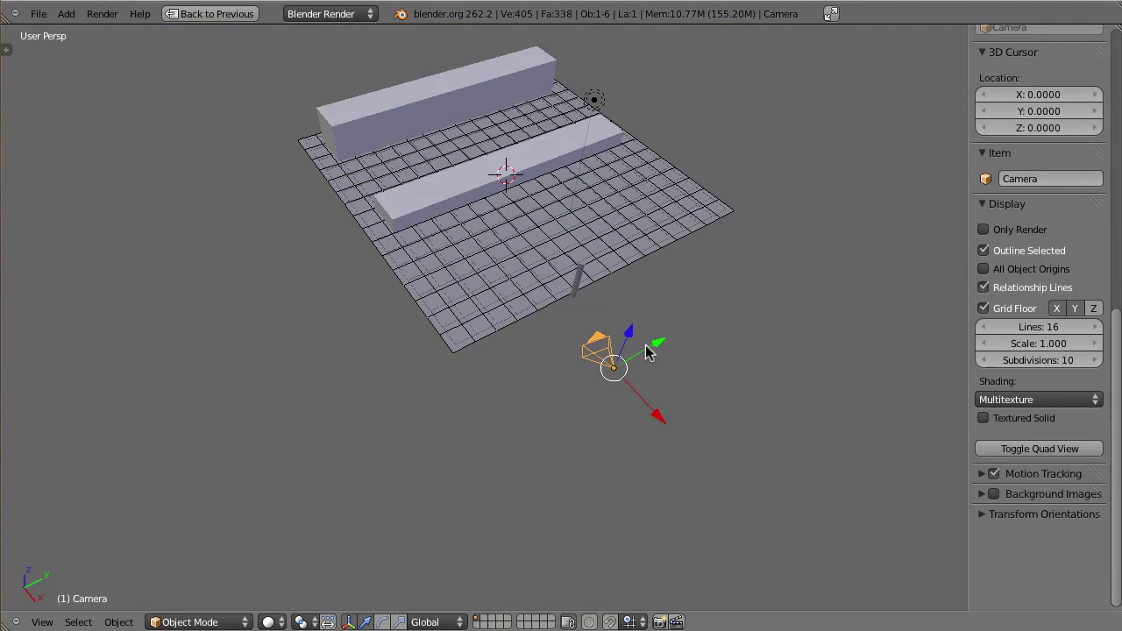
{"action": "key", "text": "g"}
{"action": "key", "text": "y"}
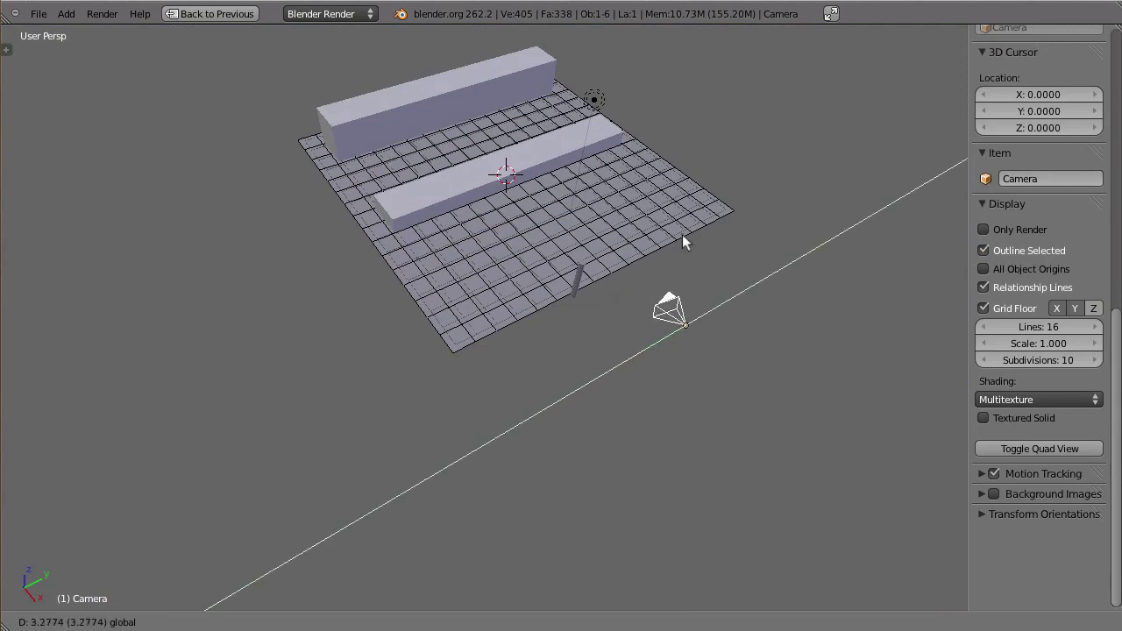
{"action": "left_click", "coordinate": [587, 276]}
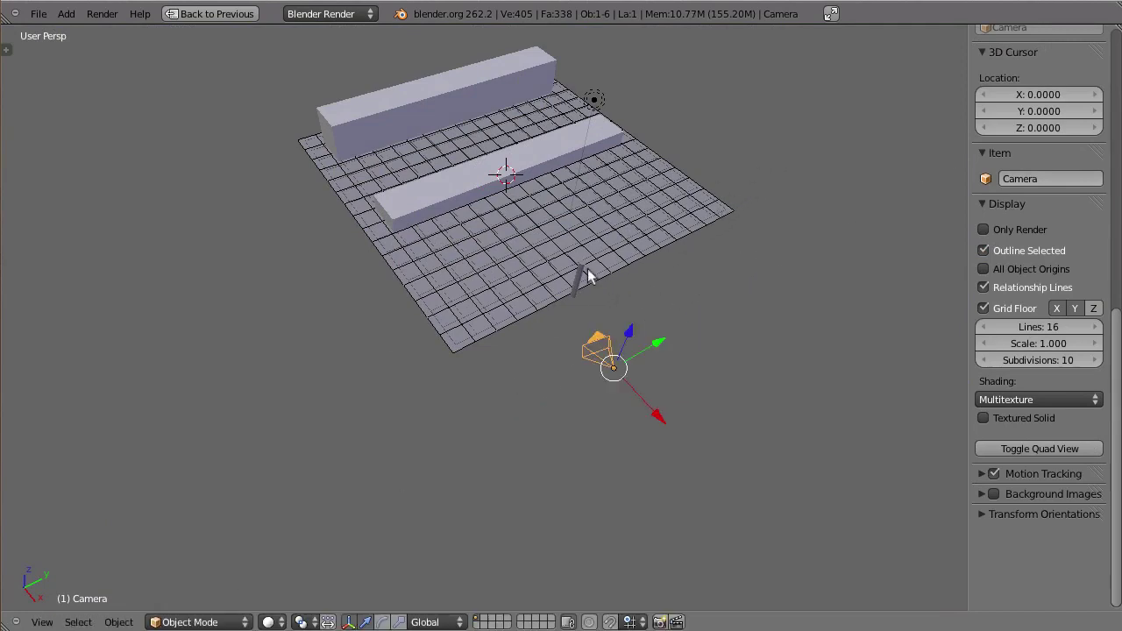
Rotate the camera, readjust it along Y, and begin a free move
{"action": "scroll", "coordinate": [639, 337], "scroll_direction": "up", "scroll_amount": 1}
{"action": "scroll", "coordinate": [631, 375], "scroll_direction": "up", "scroll_amount": 2}
{"action": "mouse_move", "coordinate": [631, 375]}
{"action": "middle_mouse_down"}
{"action": "mouse_move", "coordinate": [626, 403]}
{"action": "mouse_move", "coordinate": [691, 369]}
{"action": "mouse_move", "coordinate": [621, 401]}
{"action": "mouse_move", "coordinate": [614, 422]}
{"action": "middle_mouse_up"}
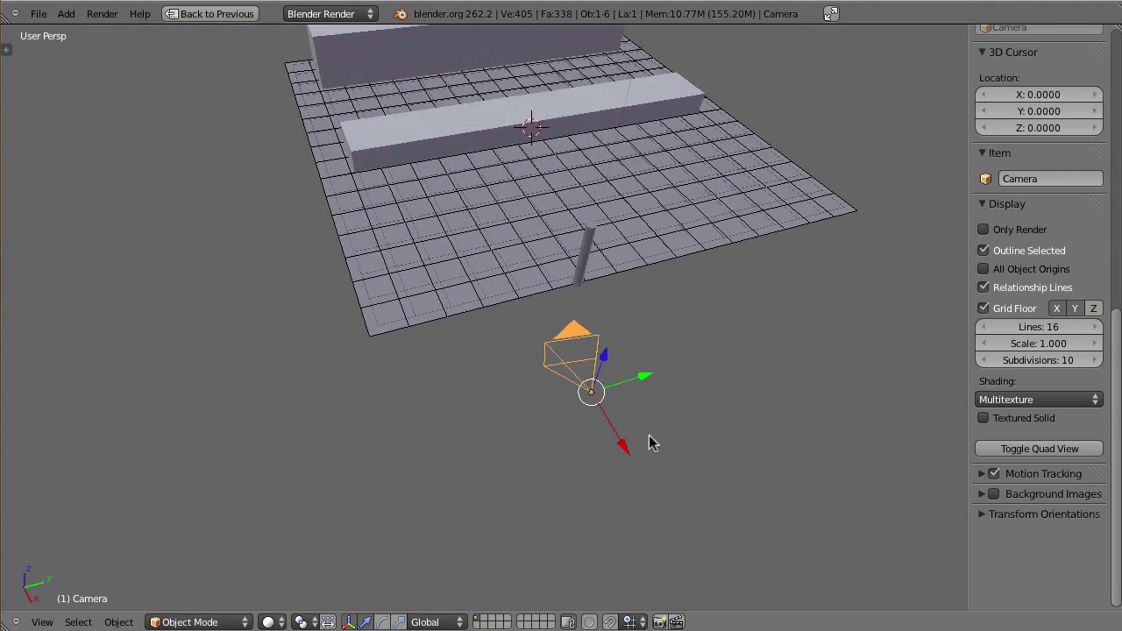
{"action": "key", "text": "r"}
{"action": "left_click", "coordinate": [619, 443]}
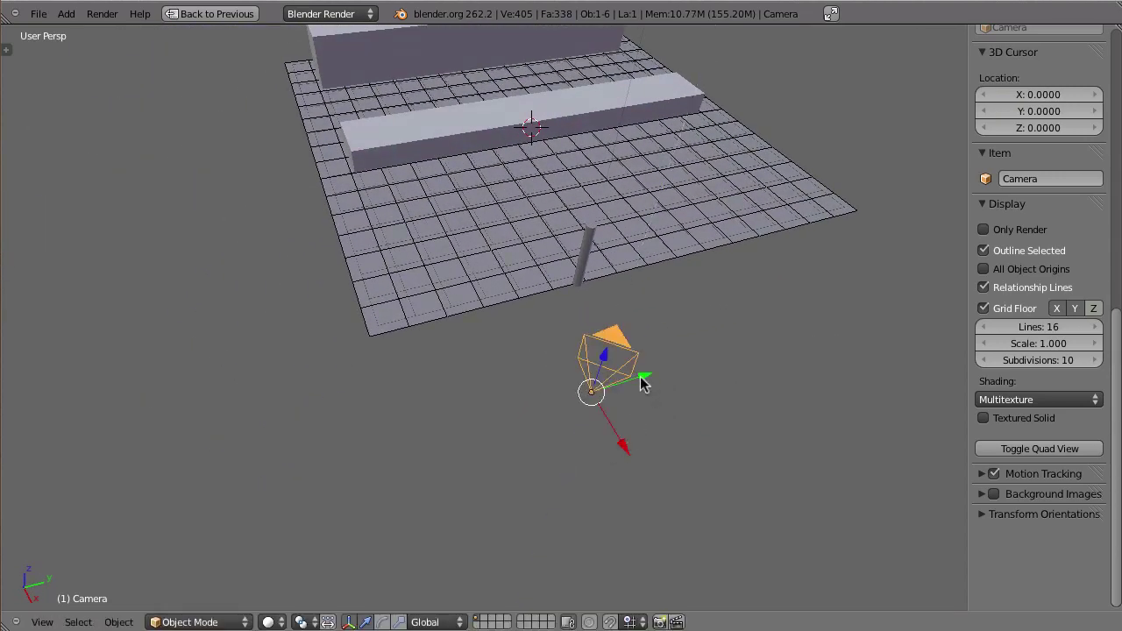
{"action": "key", "text": "g"}
{"action": "key", "text": "y"}
{"action": "left_click", "coordinate": [589, 379]}
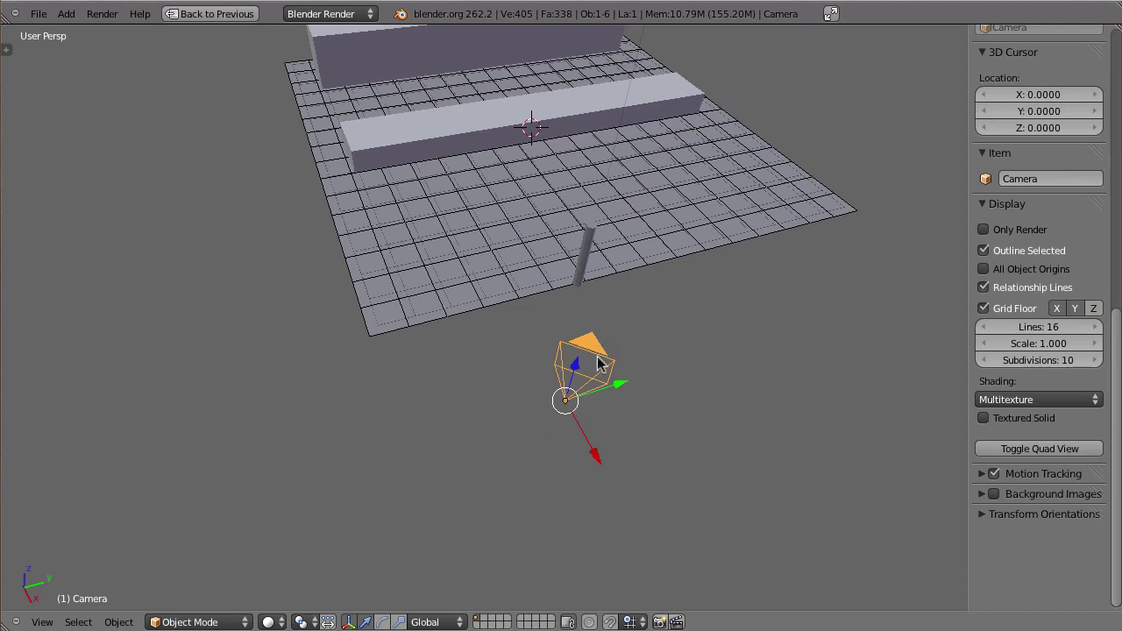
{"action": "key", "text": "g"}
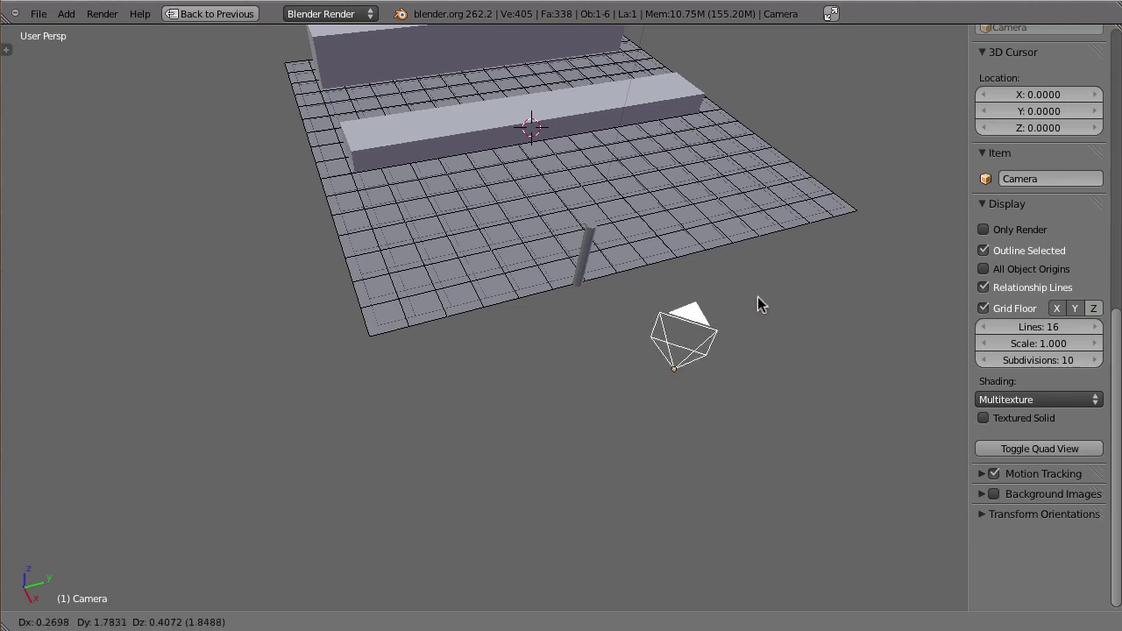